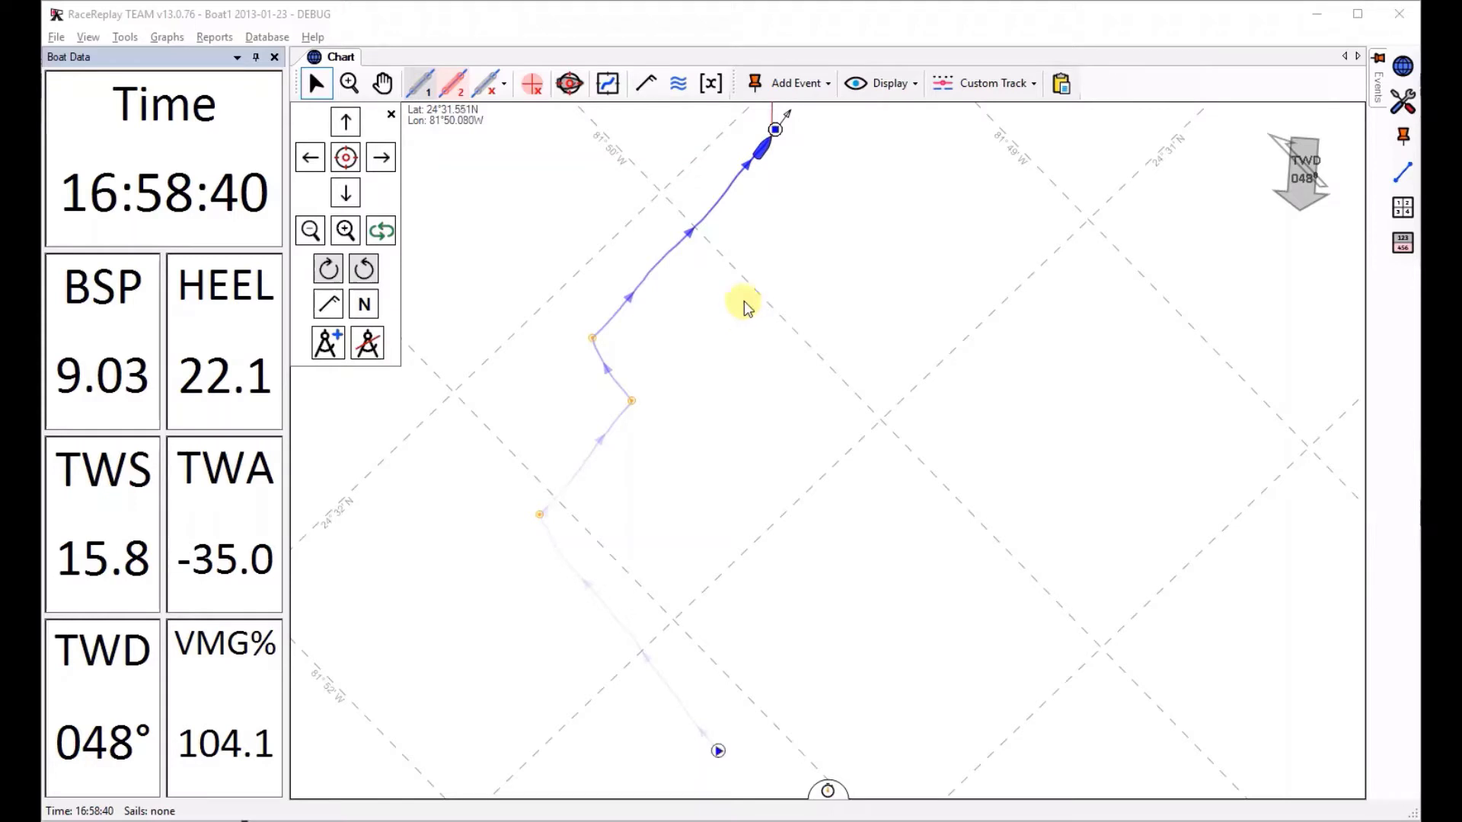
{"action": "left_click", "coordinate": [164, 40]}
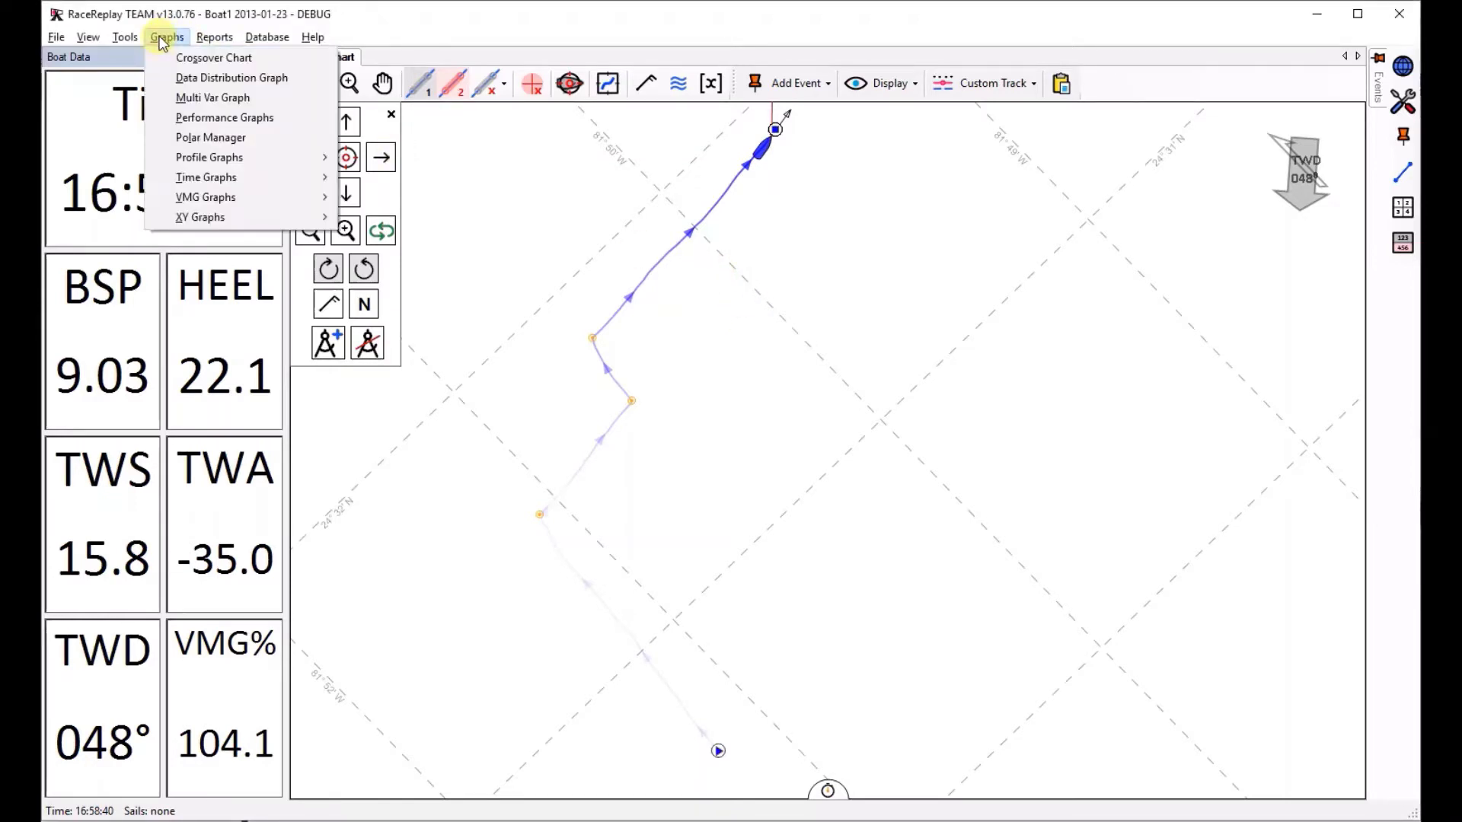
{"action": "left_click", "coordinate": [191, 78]}
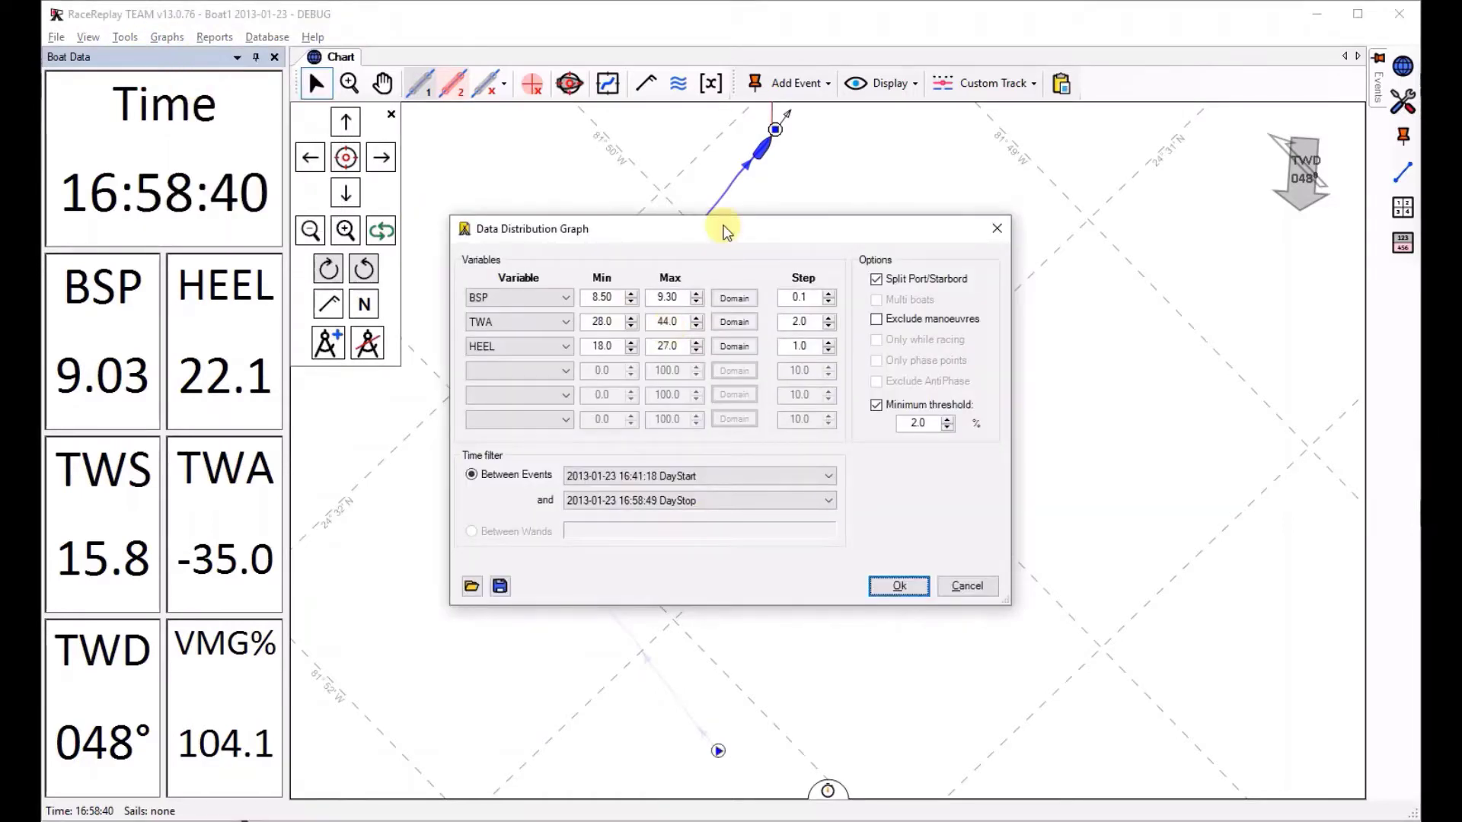
{"action": "left_click_drag", "start_coordinate": [724, 231], "coordinate": [781, 179]}
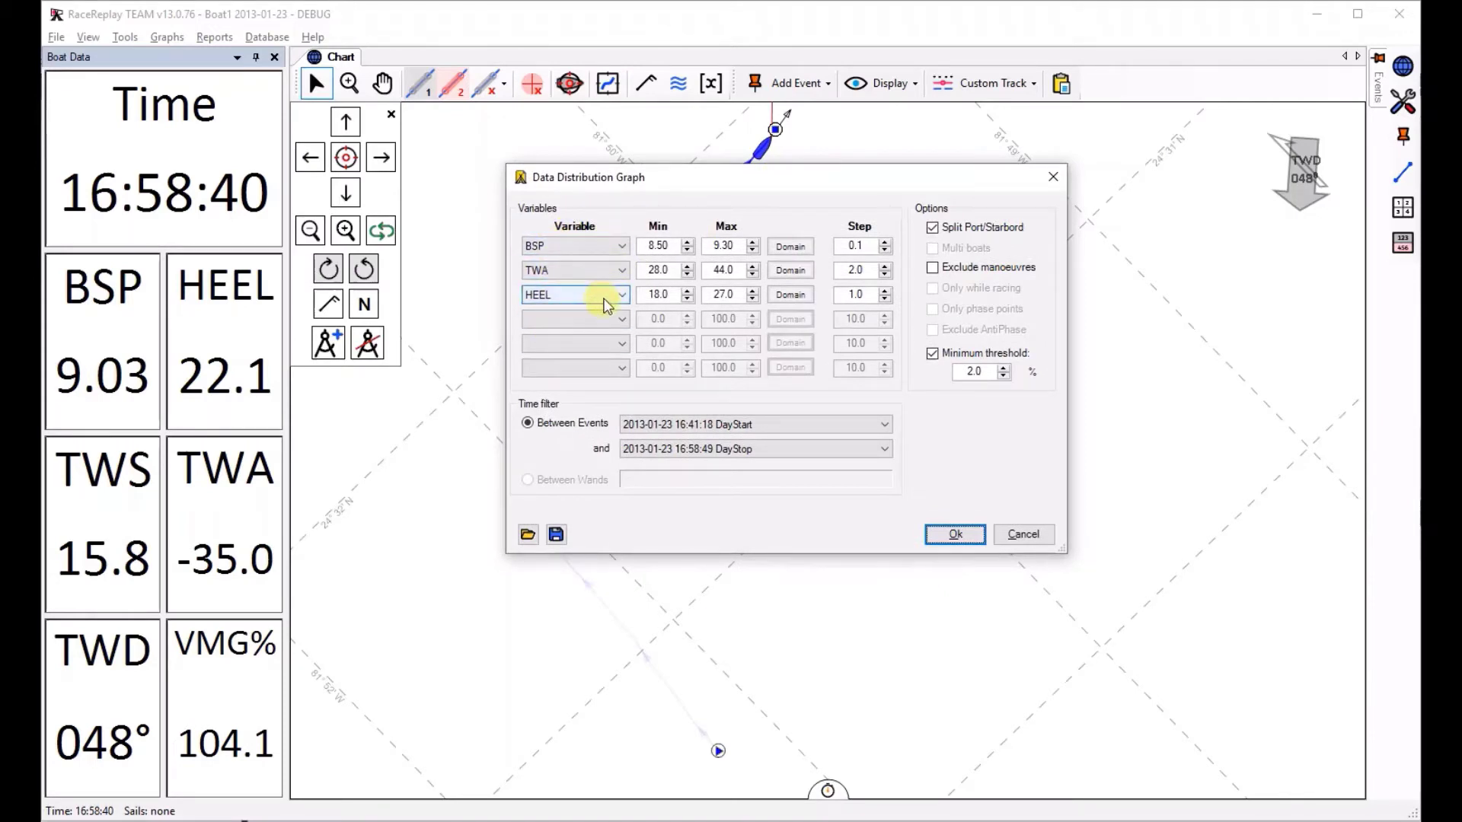
{"action": "left_click", "coordinate": [603, 305]}
{"action": "left_click", "coordinate": [603, 318]}
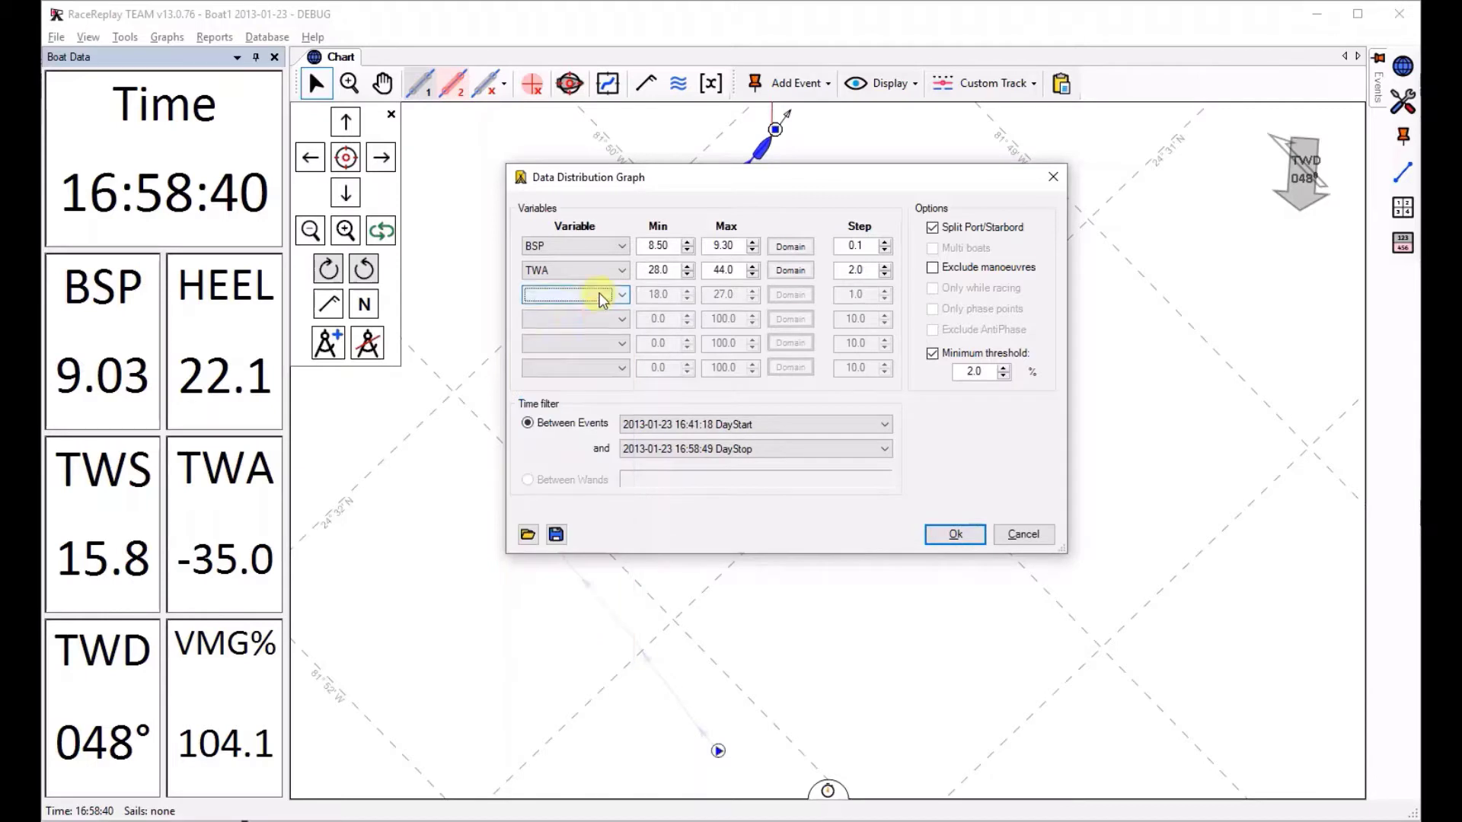
{"action": "left_click", "coordinate": [607, 295]}
{"action": "left_click", "coordinate": [569, 464]}
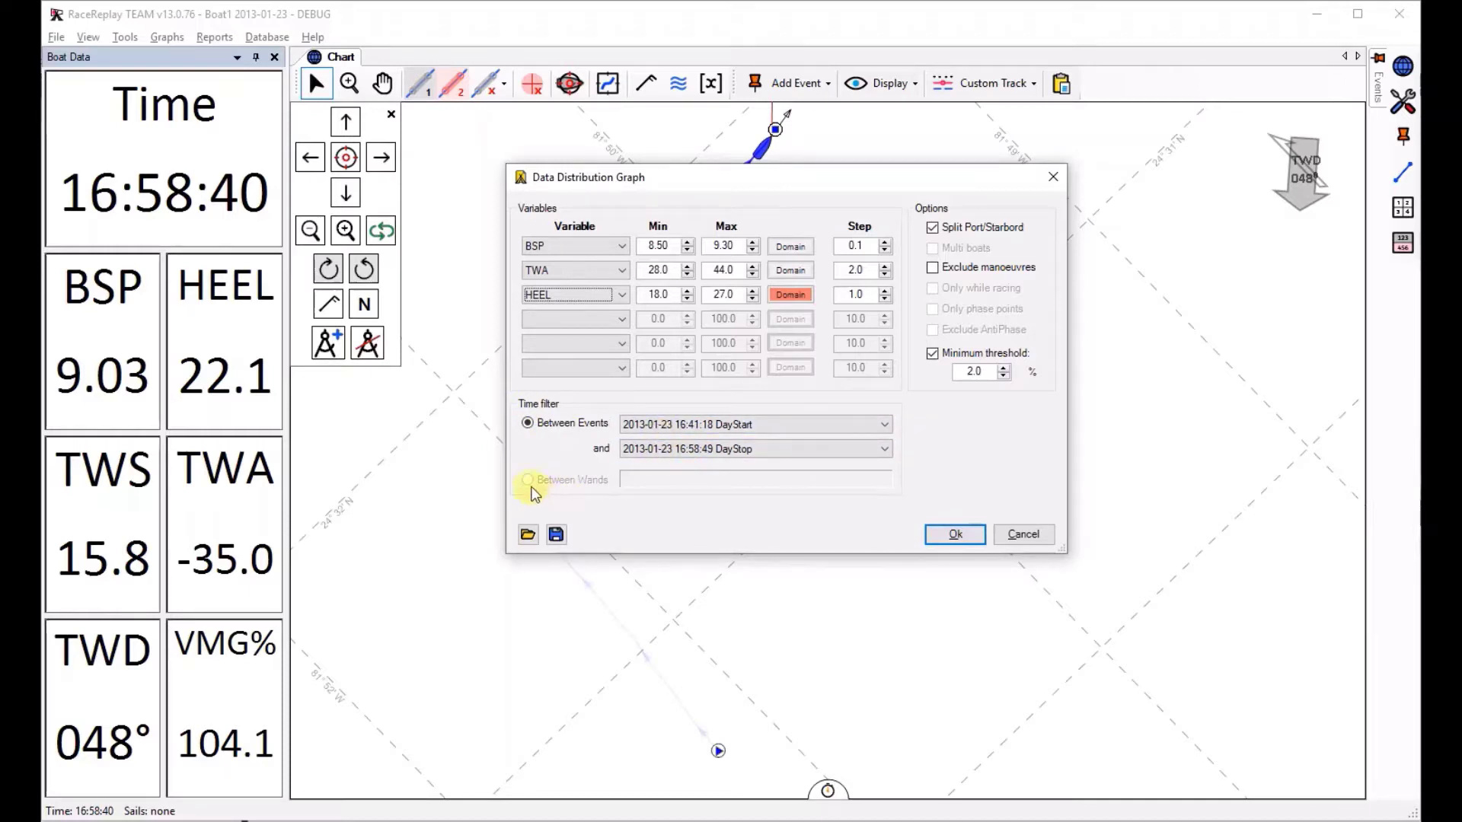
{"action": "left_click", "coordinate": [1033, 537]}
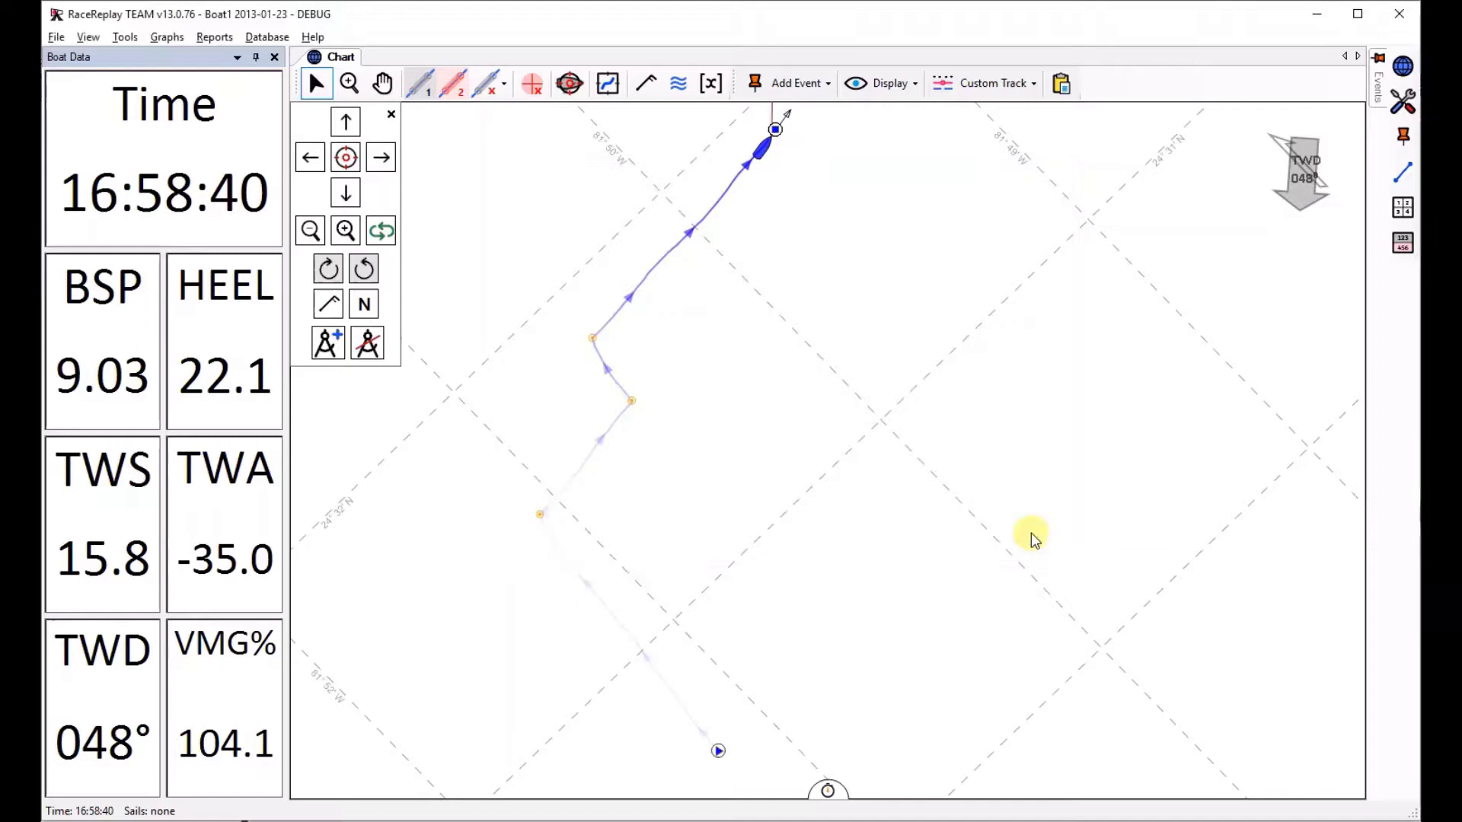
Place the first wand on the boat's track and stretch it to cover 16:45:06 to 16:55:23.
{"action": "left_click", "coordinate": [419, 82]}
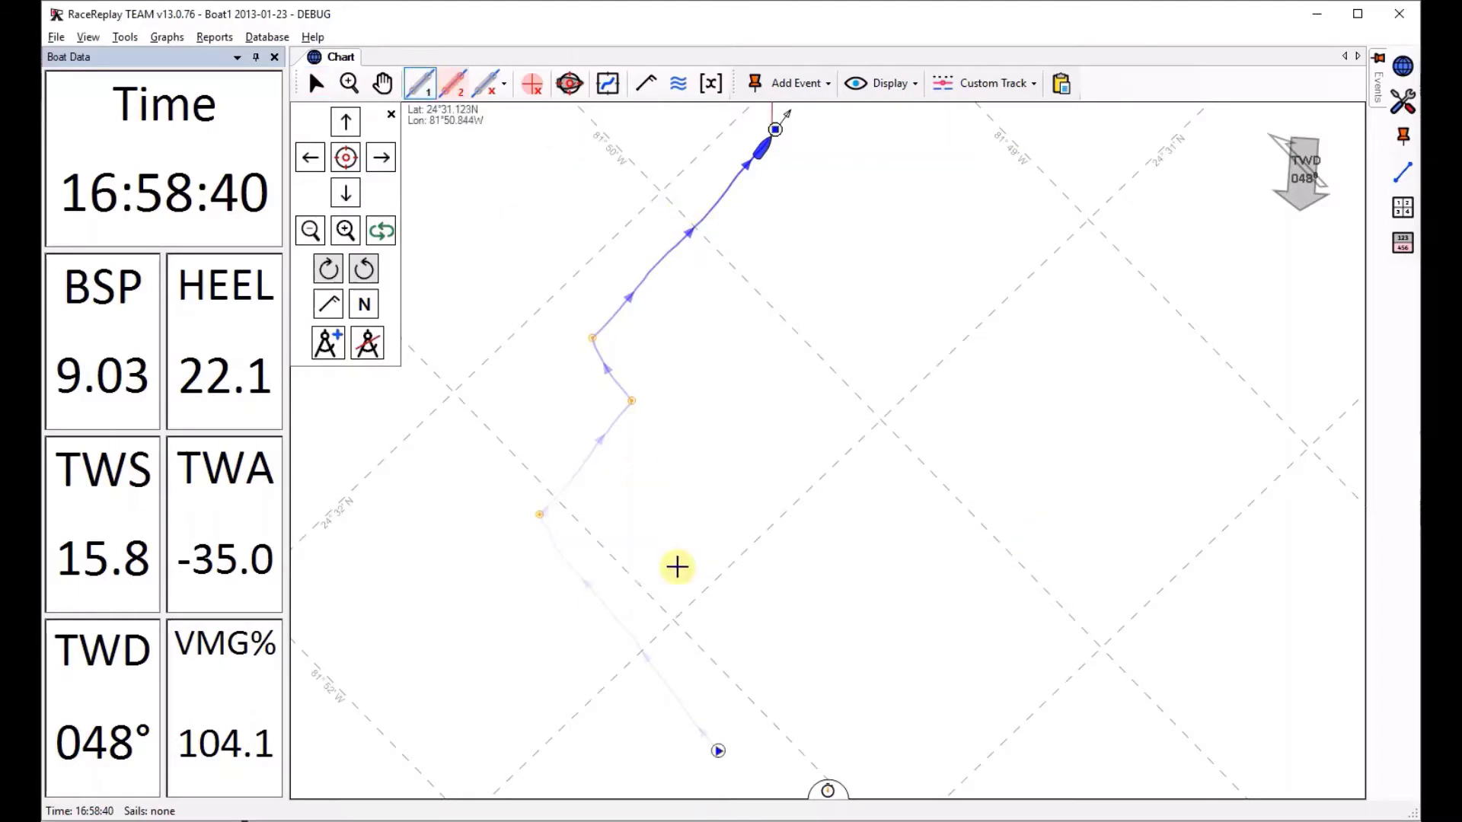
{"action": "left_click", "coordinate": [598, 605]}
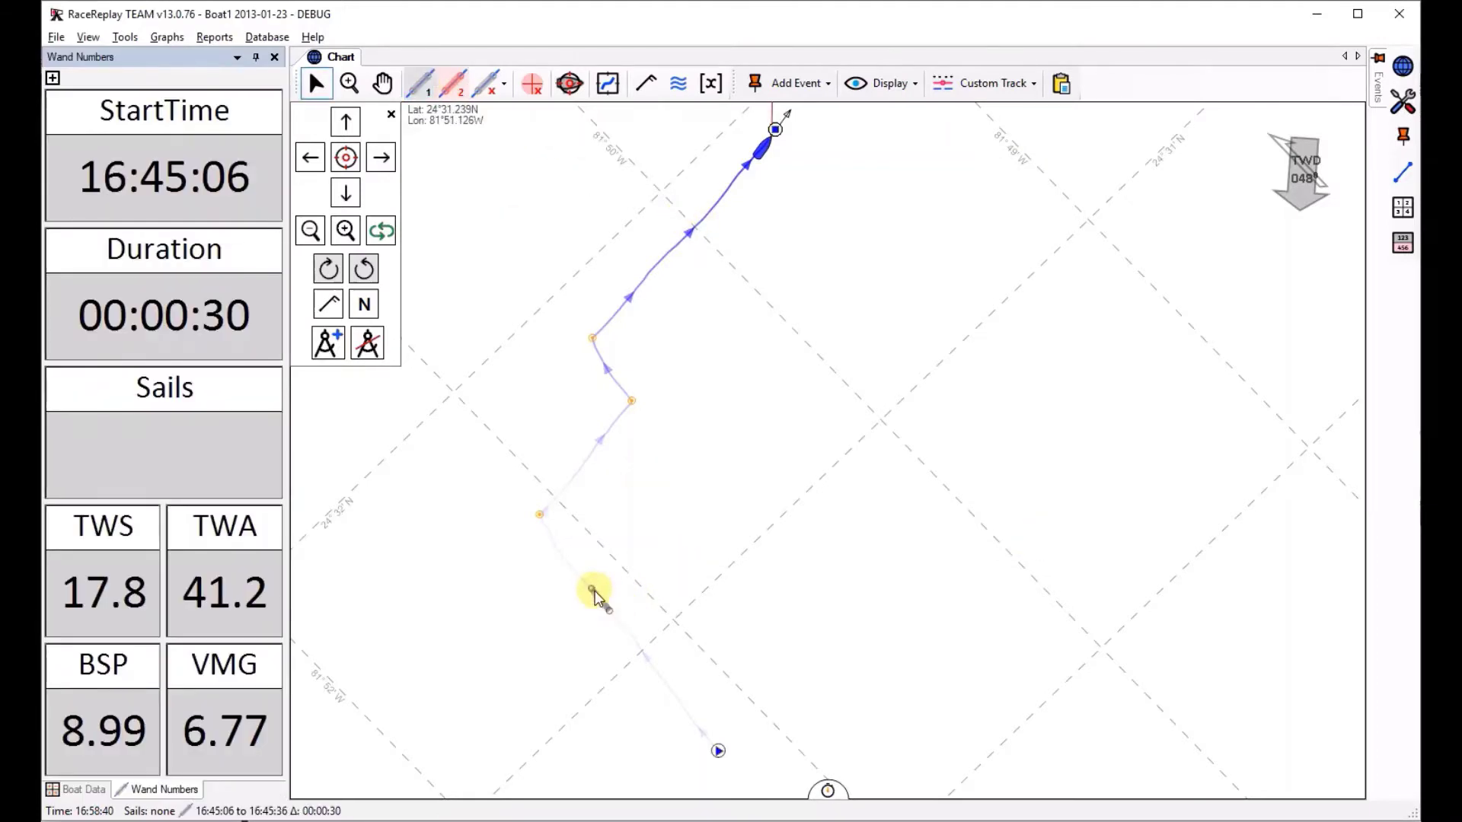
{"action": "left_click_drag", "start_coordinate": [592, 590], "coordinate": [676, 246]}
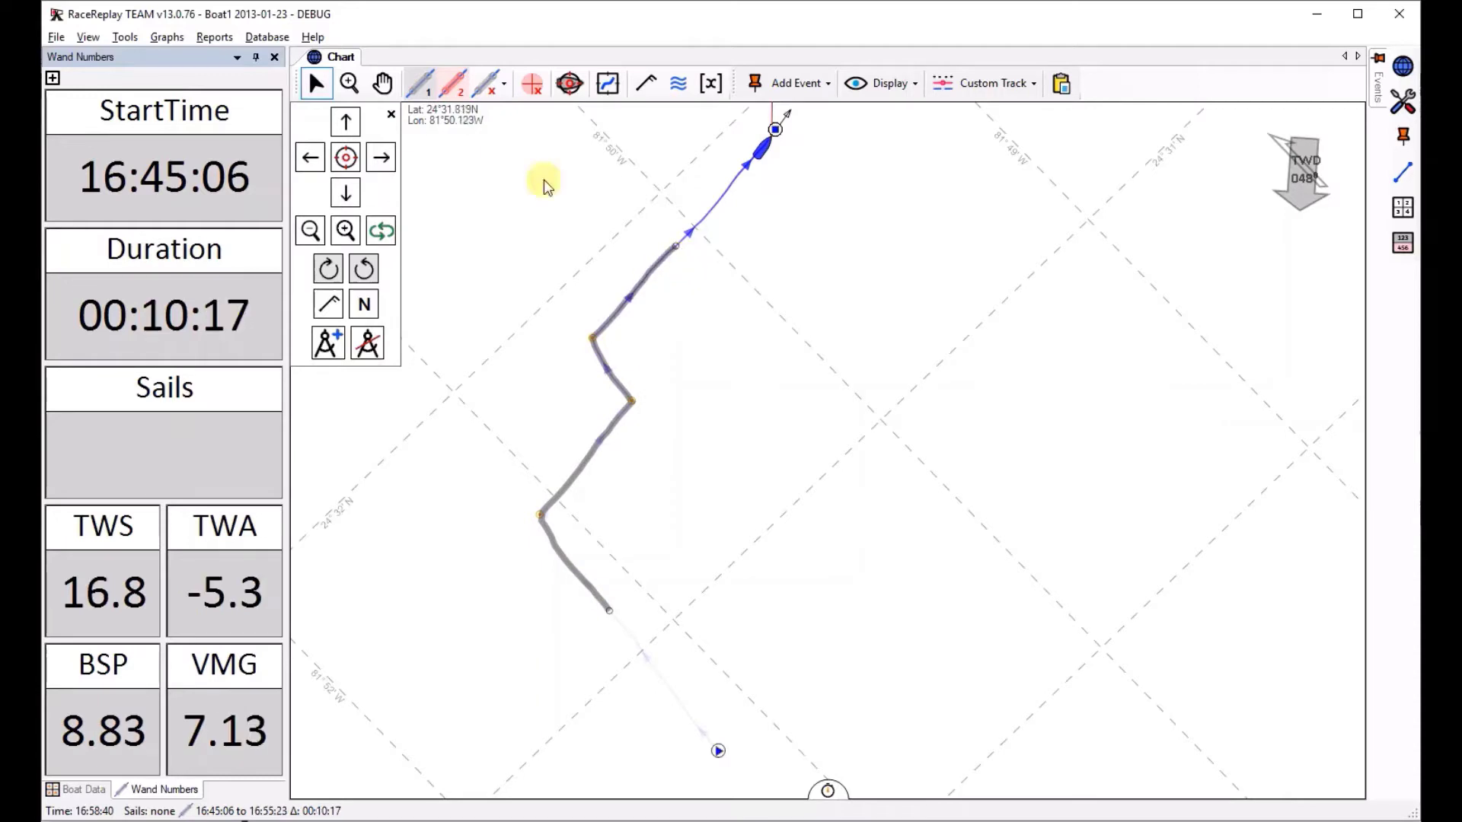
Set up a Data Distribution Graph filtered between the DayStart and DayStop events, and refresh the domains of BSP, TWA and HEEL.
{"action": "left_click", "coordinate": [167, 36]}
{"action": "left_click", "coordinate": [200, 79]}
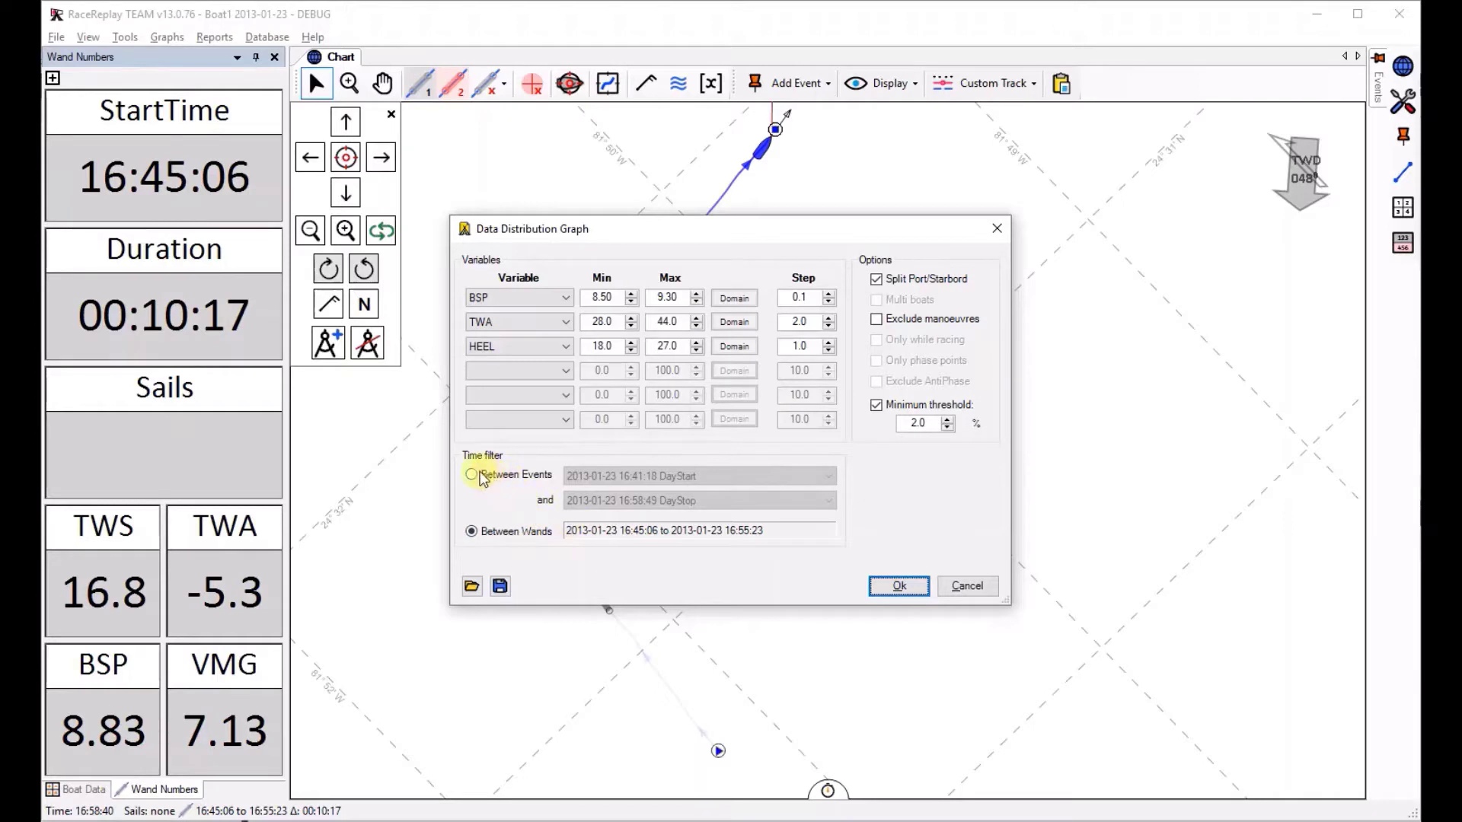
{"action": "left_click", "coordinate": [478, 476]}
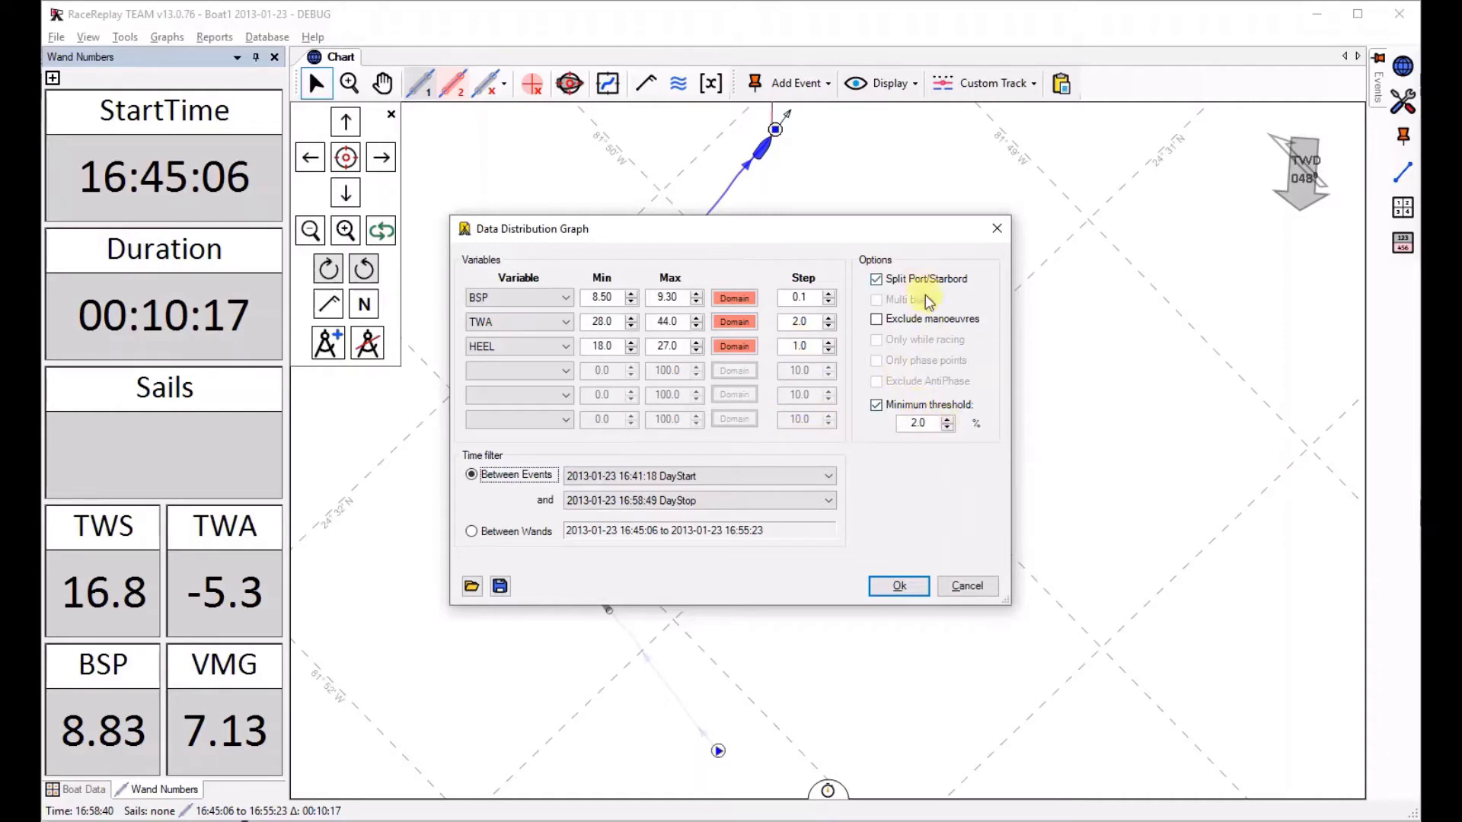
{"action": "left_click", "coordinate": [737, 303]}
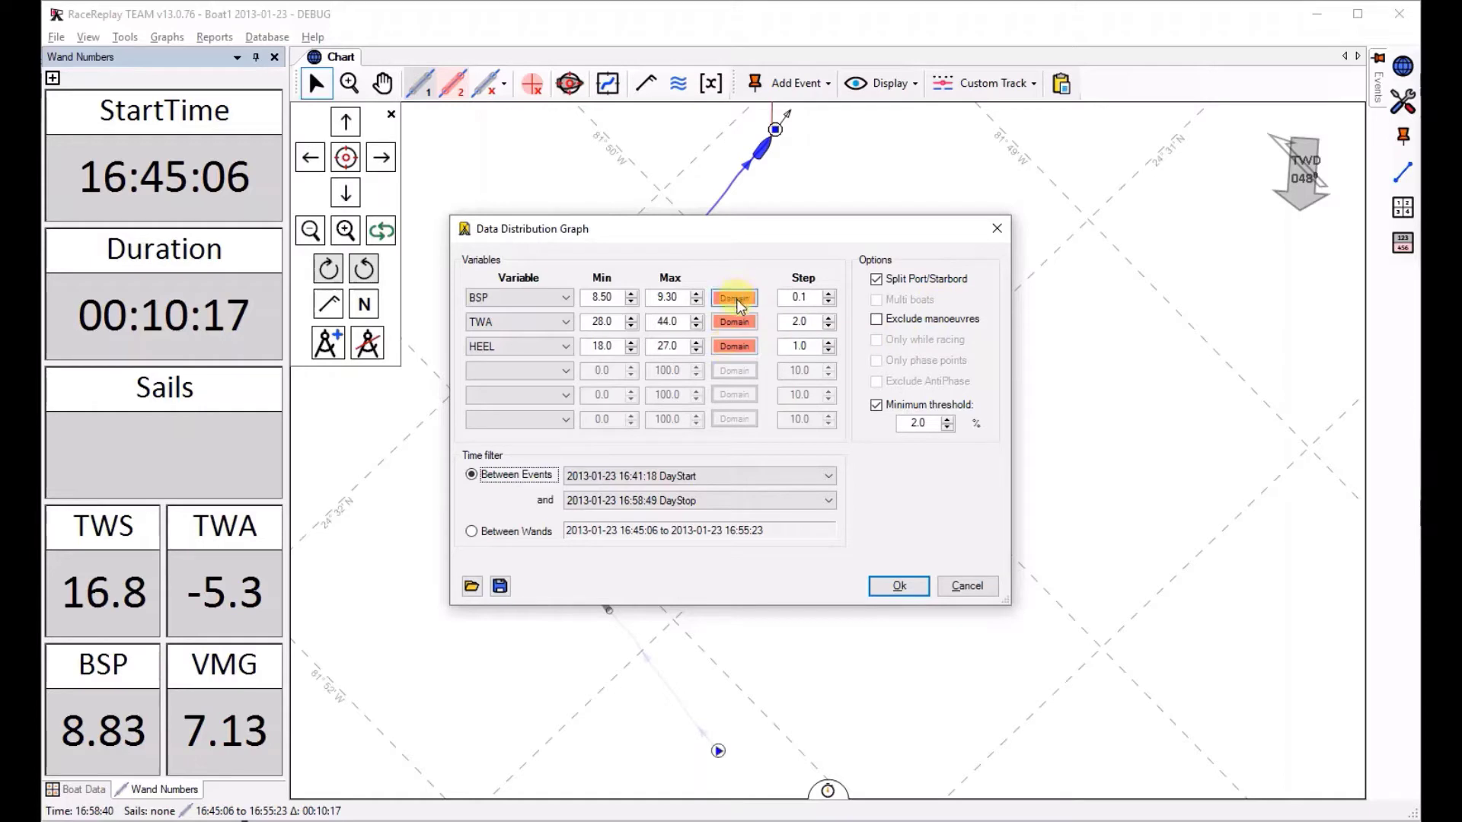
{"action": "left_click", "coordinate": [735, 322]}
{"action": "left_click", "coordinate": [735, 347]}
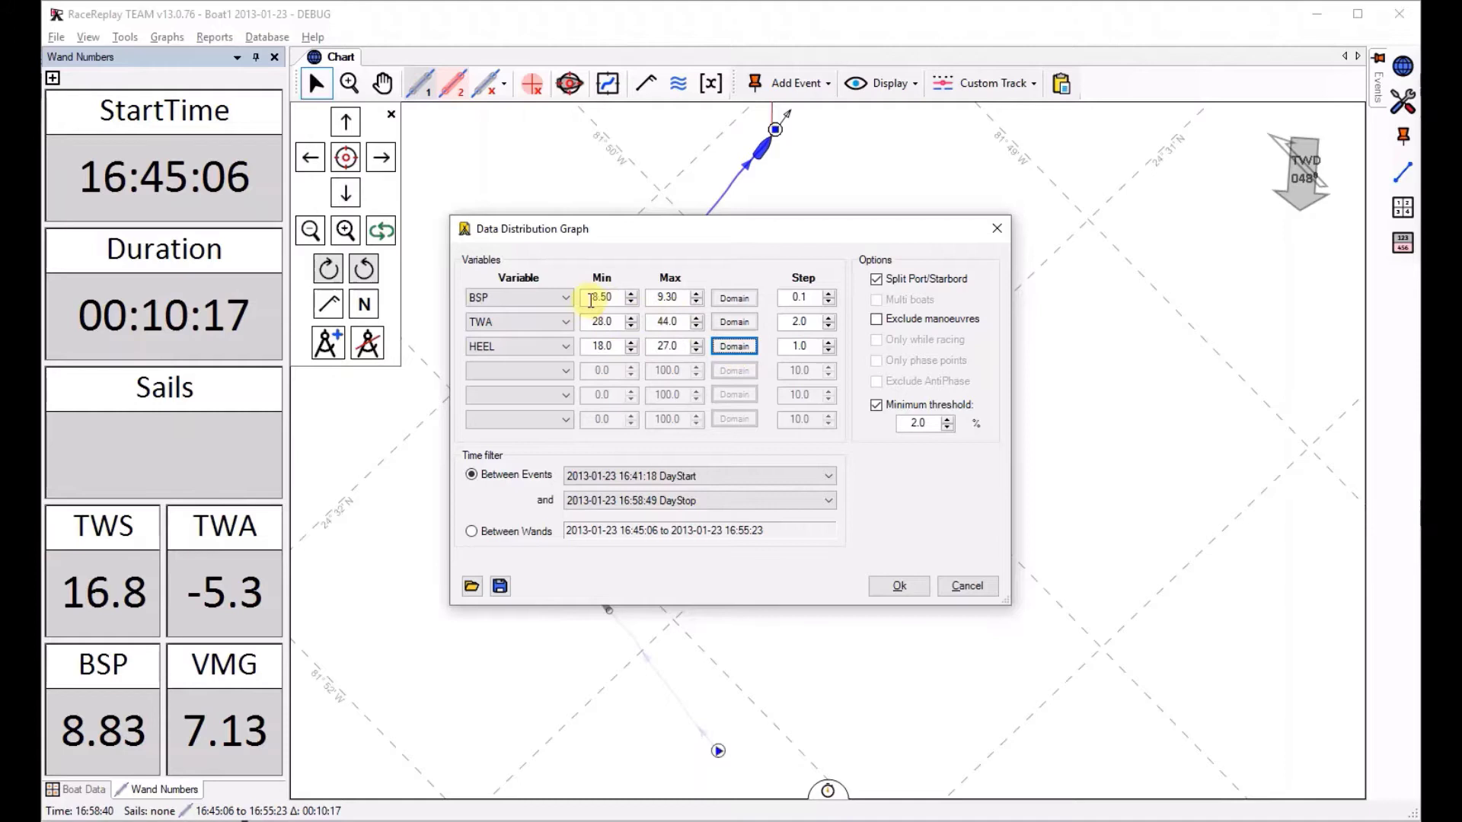
Set the BSP range to a minimum of 8 and a maximum of 10, and generate the data distribution graph.
{"action": "left_click", "coordinate": [676, 294]}
{"action": "left_click", "coordinate": [613, 297]}
{"action": "double_click", "coordinate": [617, 297]}
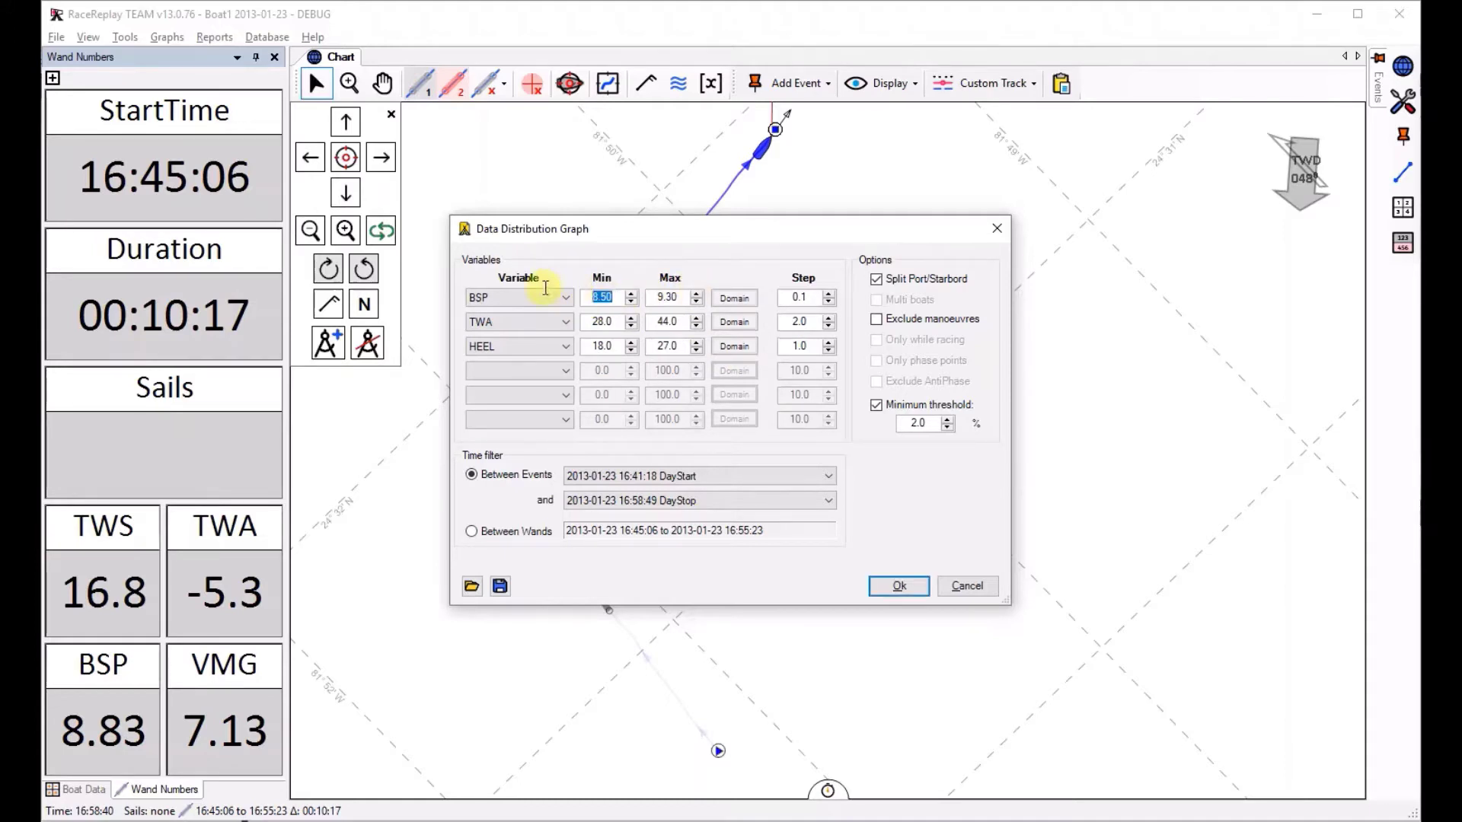
{"action": "type", "text": "8"}
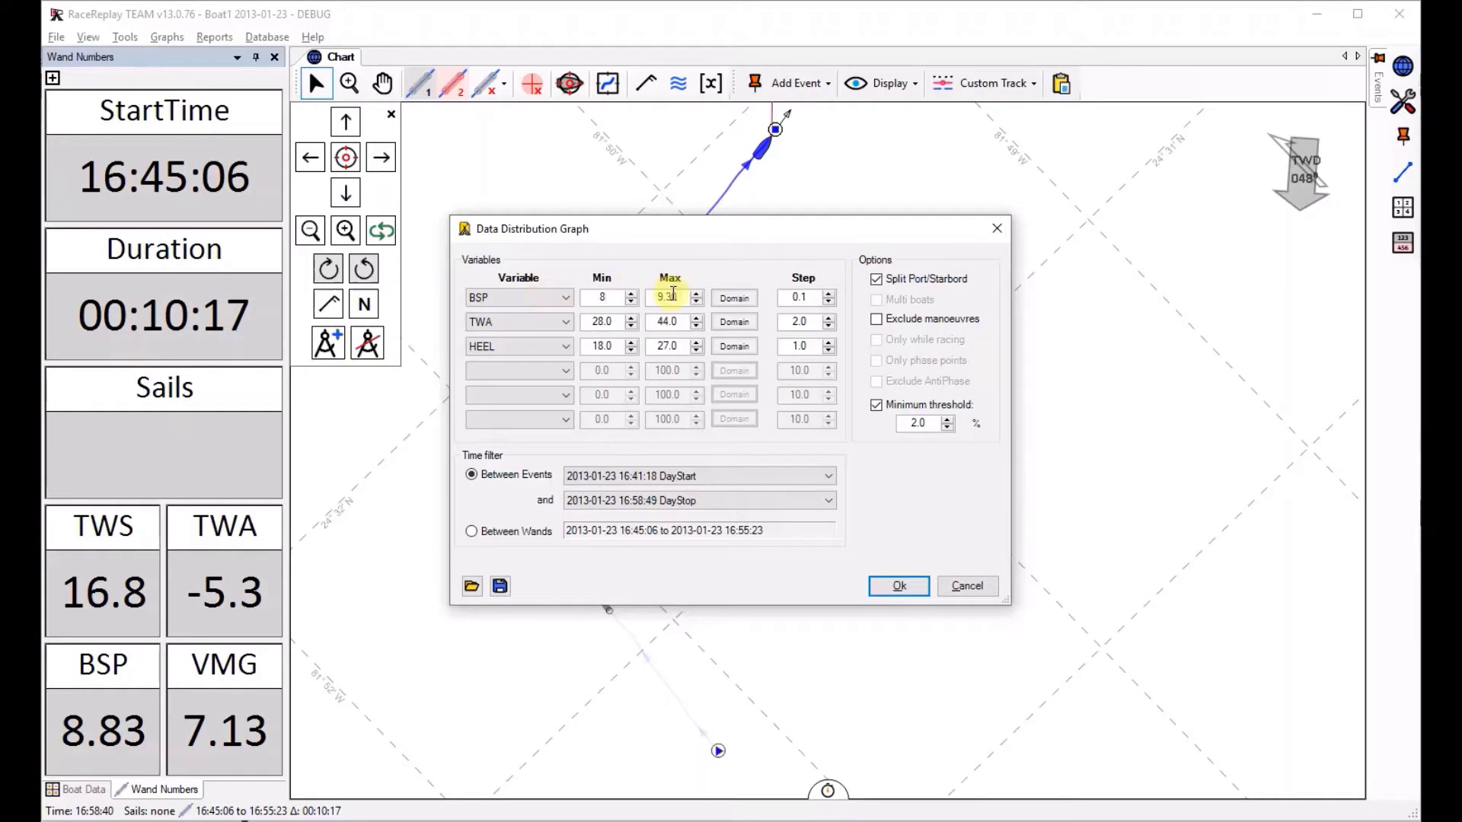
{"action": "left_click", "coordinate": [670, 296]}
{"action": "left_click_drag", "start_coordinate": [695, 297], "coordinate": [645, 298]}
{"action": "type", "text": "10"}
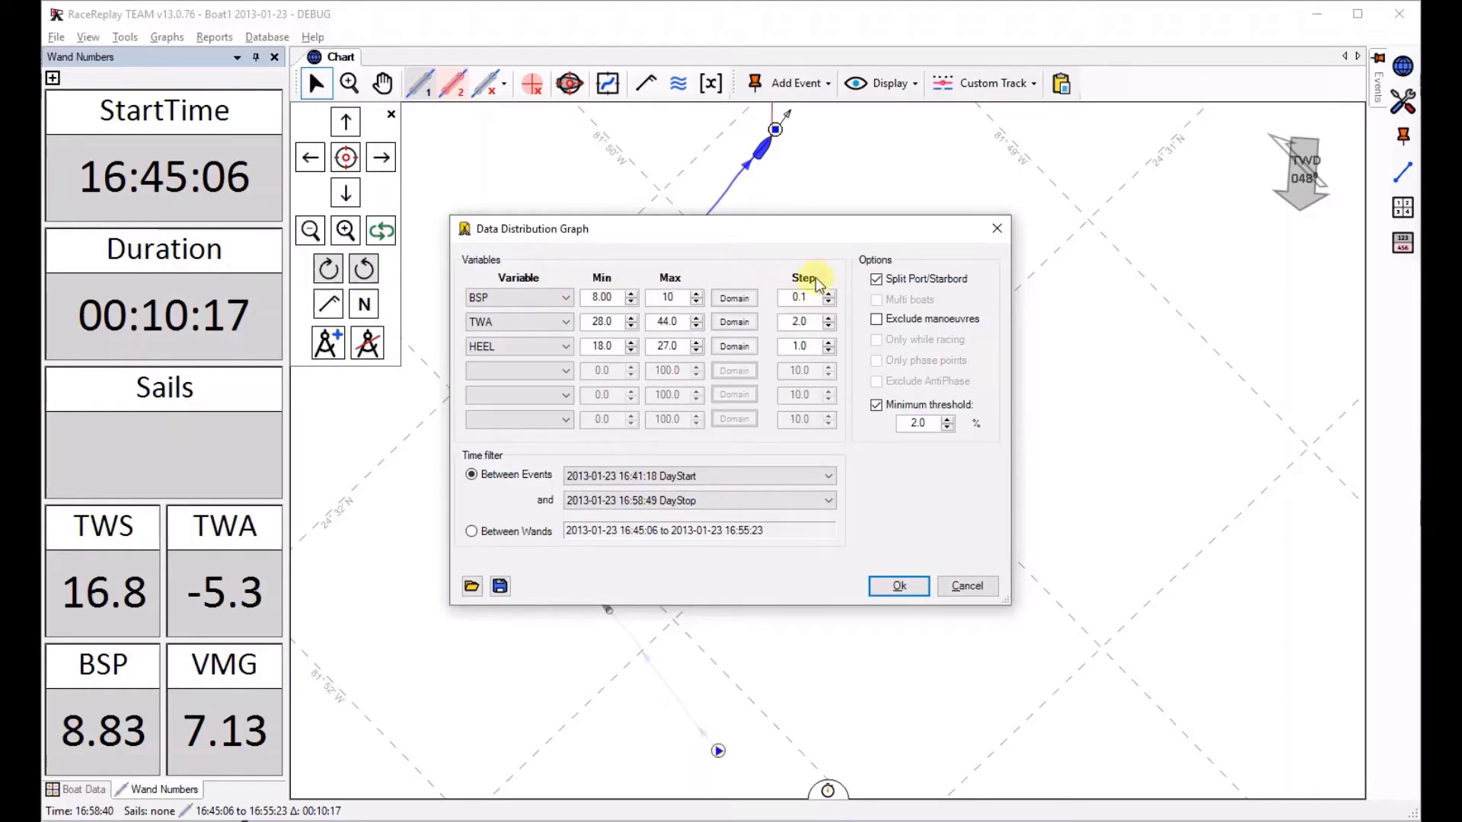
{"action": "left_click", "coordinate": [812, 298]}
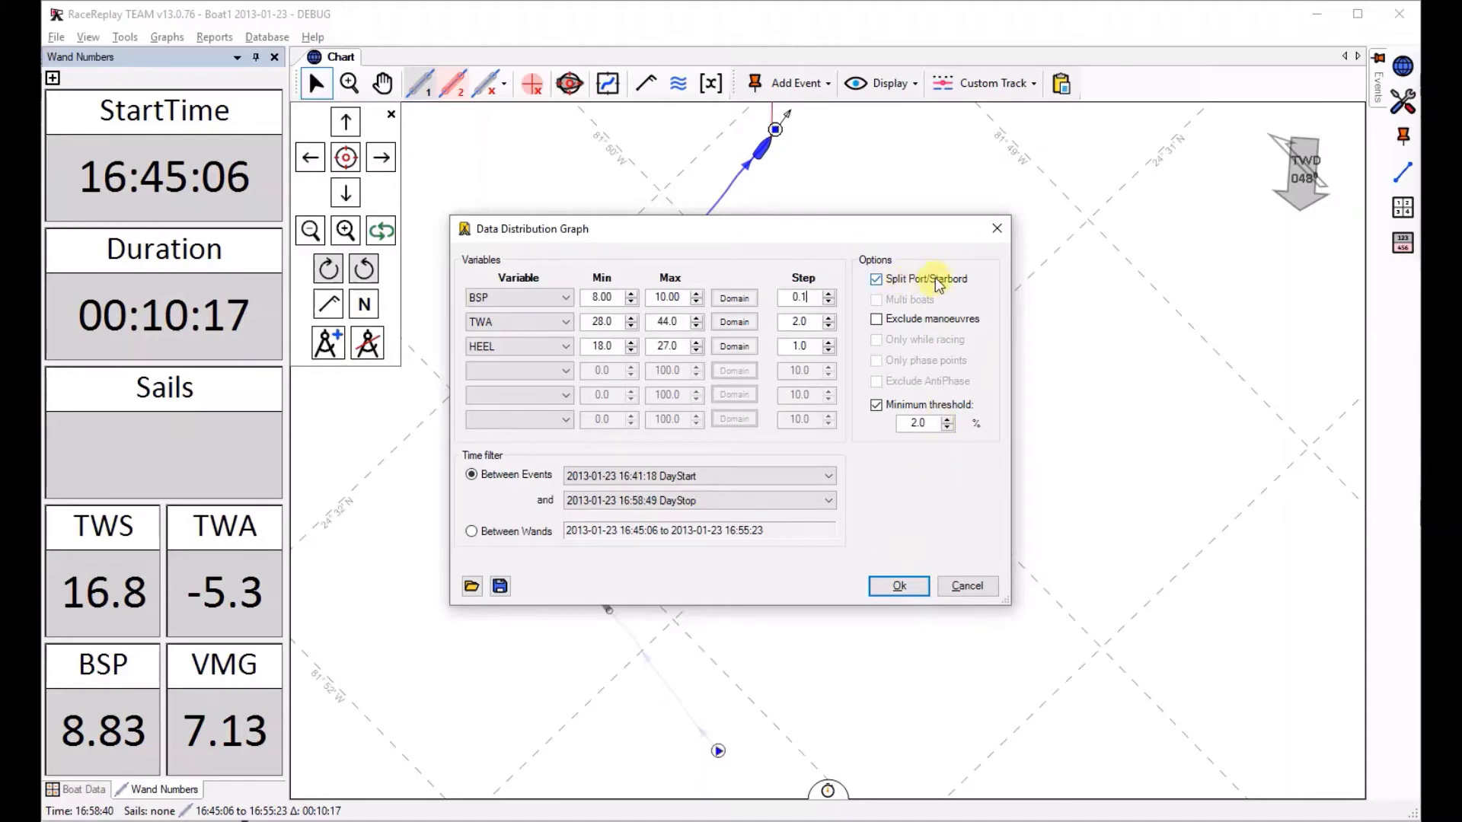
{"action": "left_click", "coordinate": [899, 587]}
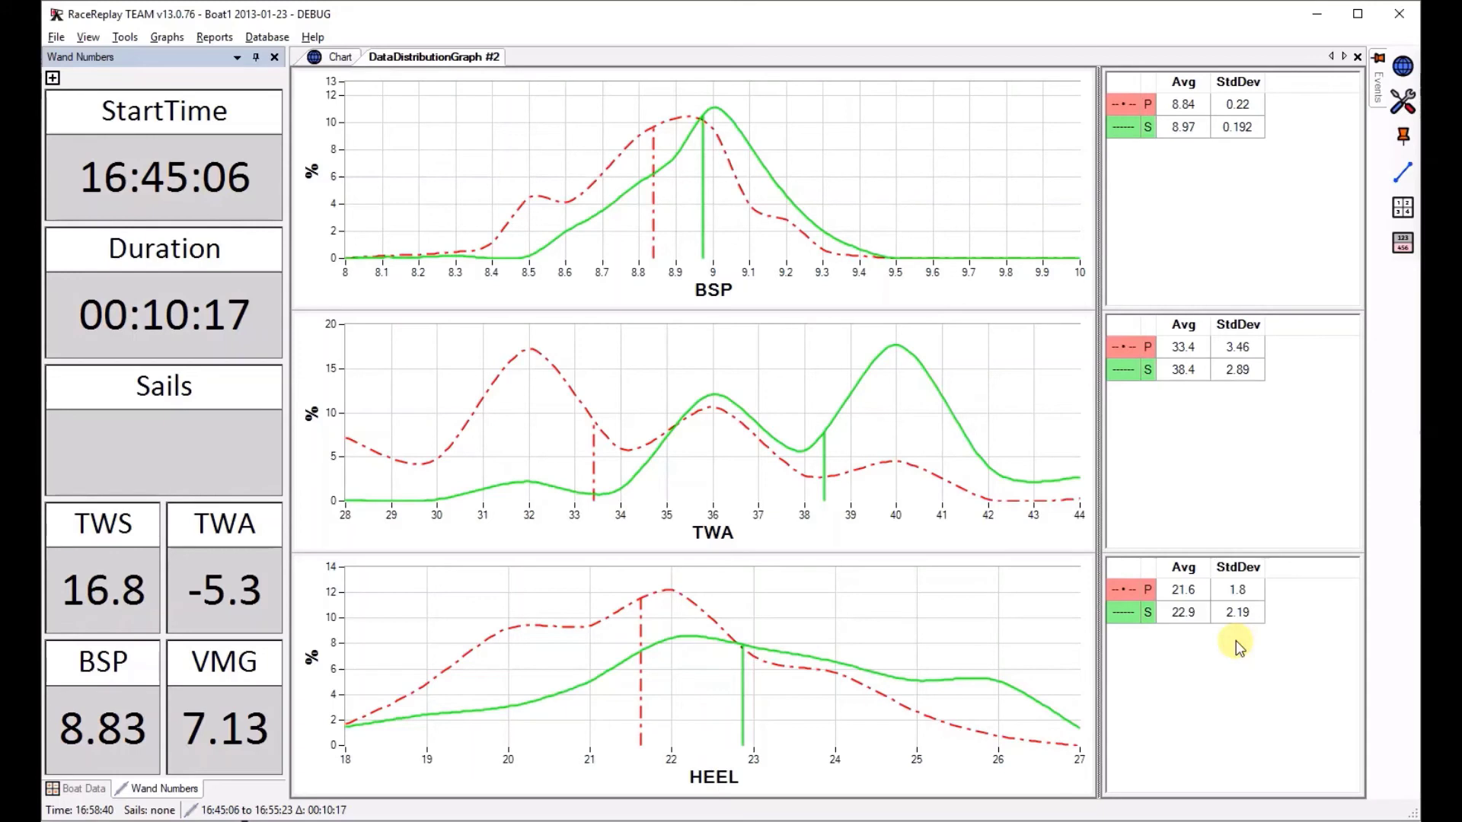
Load the Boat2 log as another boat's track on the chart, with its colour set to pink.
{"action": "left_click", "coordinate": [339, 58]}
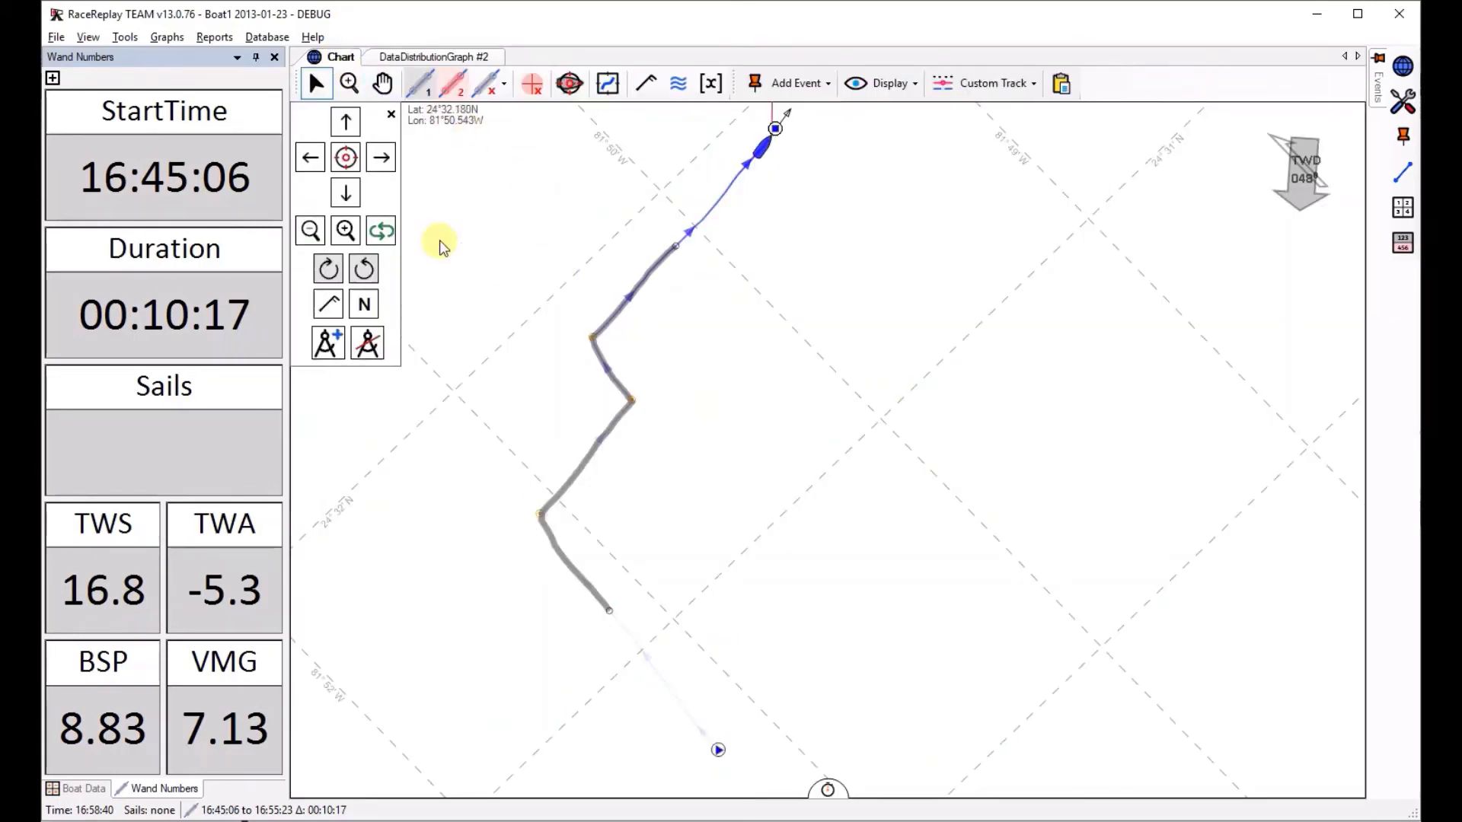
{"action": "left_click", "coordinate": [125, 37]}
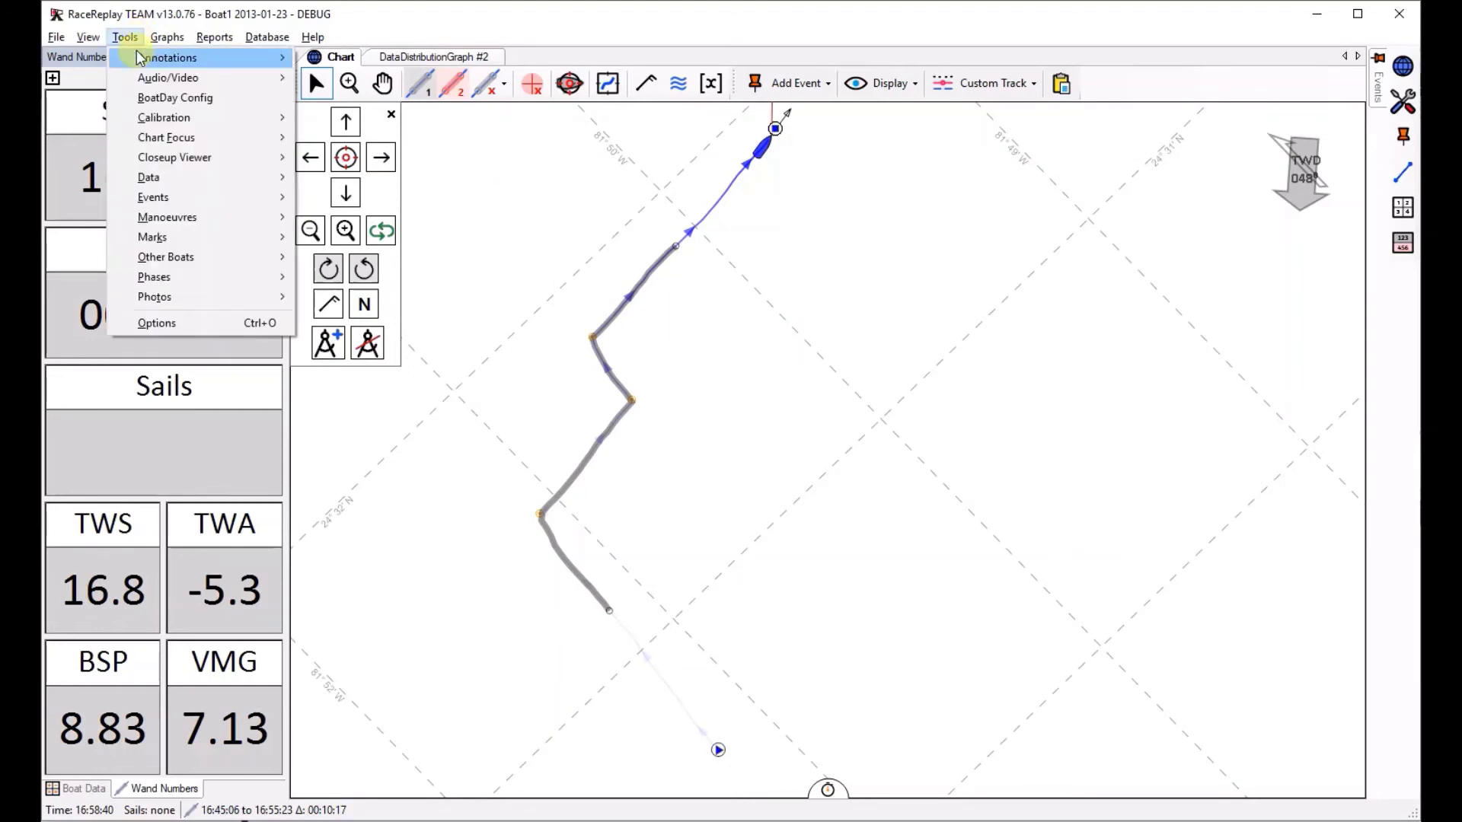
{"action": "mouse_move", "coordinate": [229, 256]}
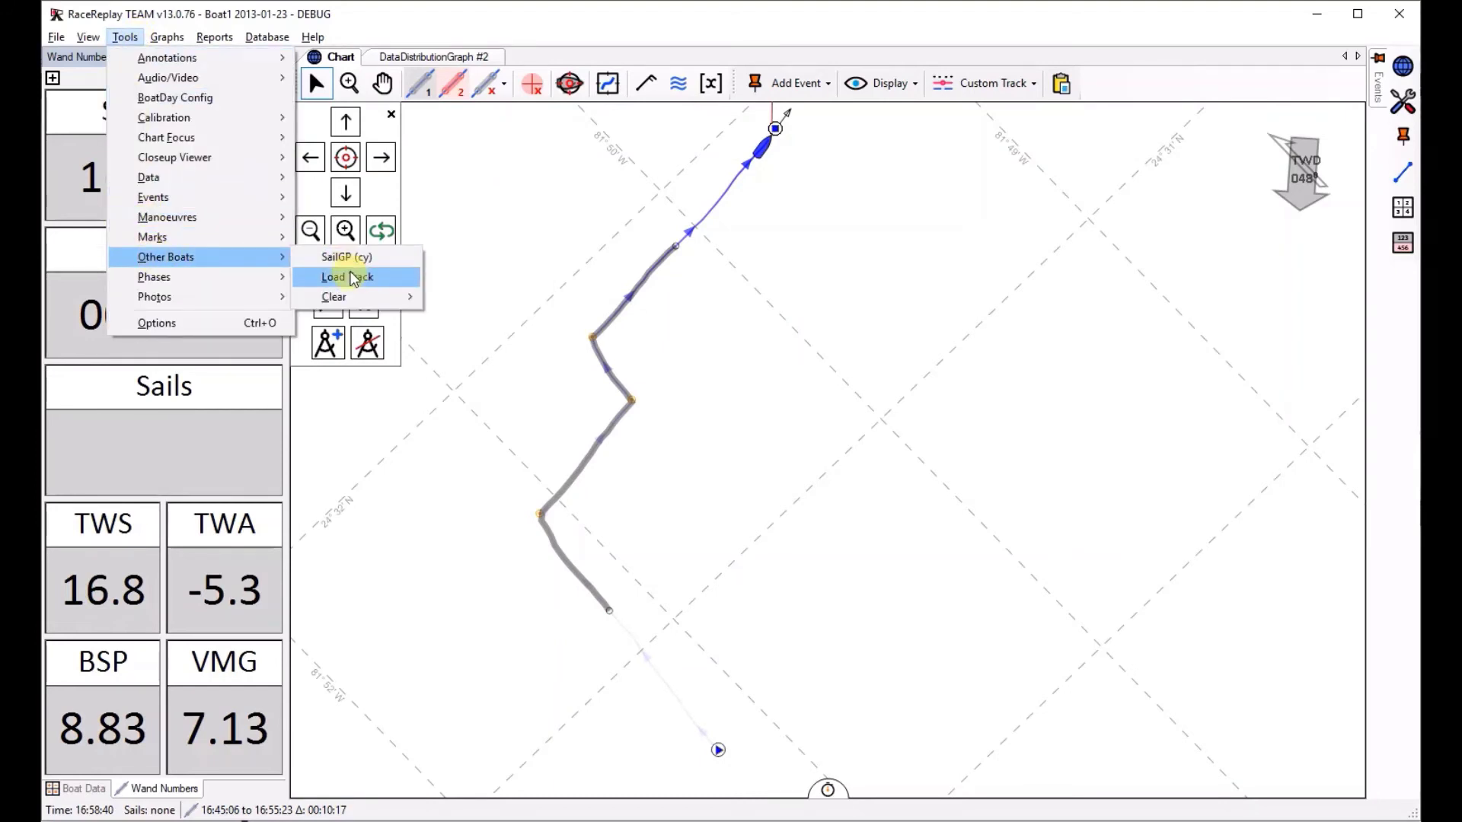
{"action": "left_click", "coordinate": [318, 277]}
{"action": "left_click", "coordinate": [724, 300]}
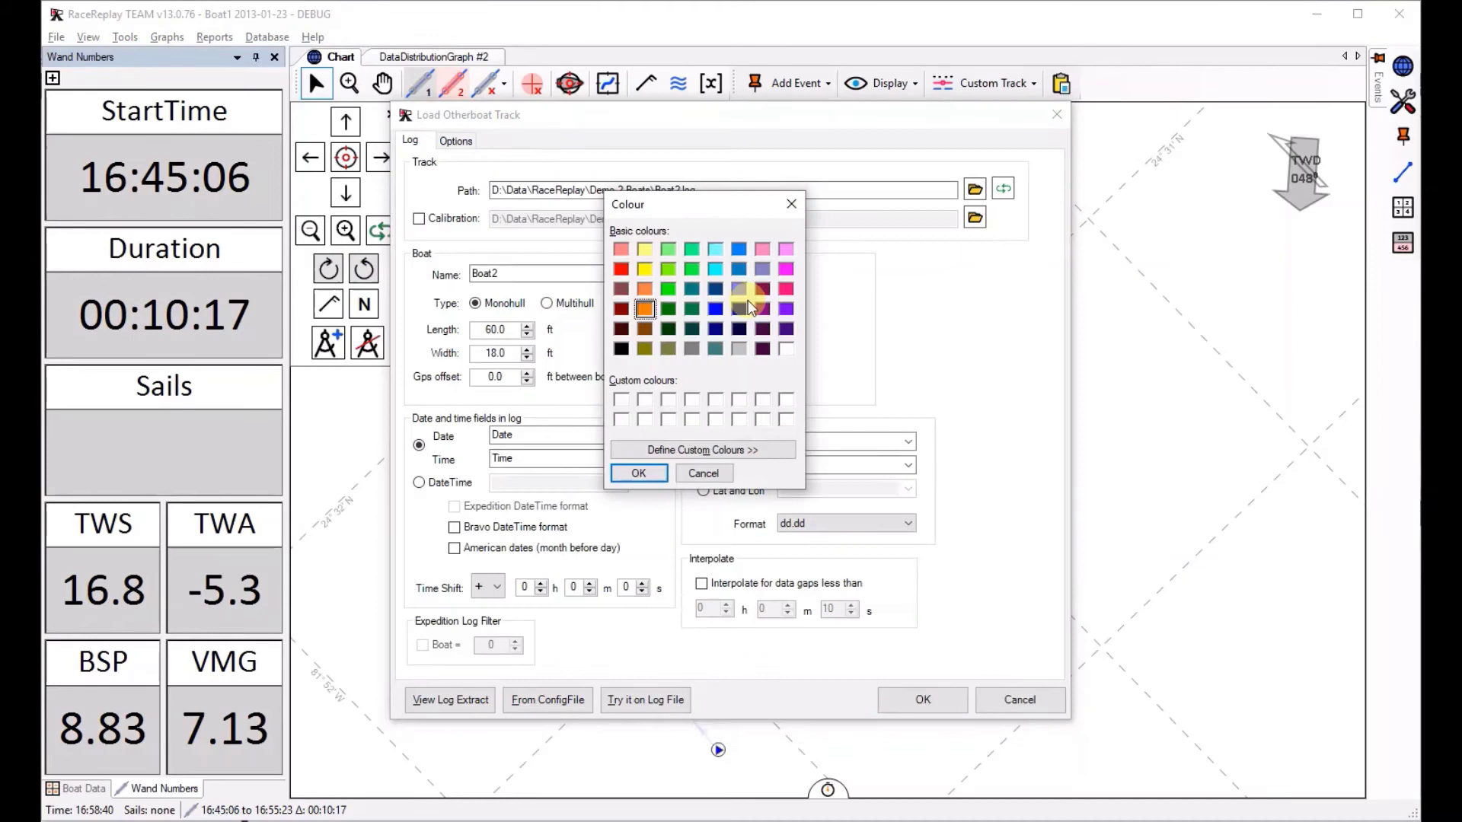
{"action": "left_click", "coordinate": [786, 289]}
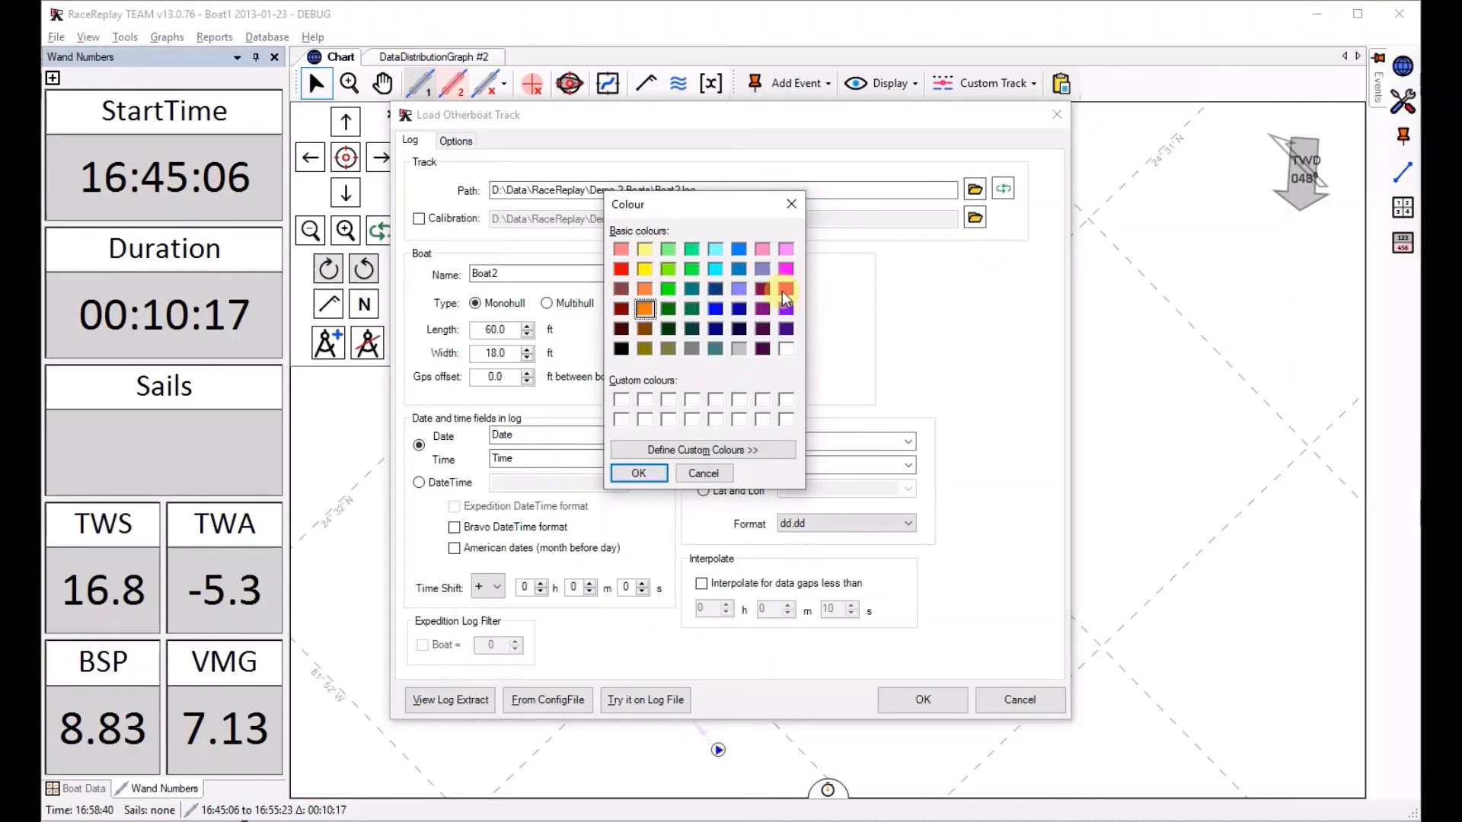
{"action": "left_click", "coordinate": [654, 474]}
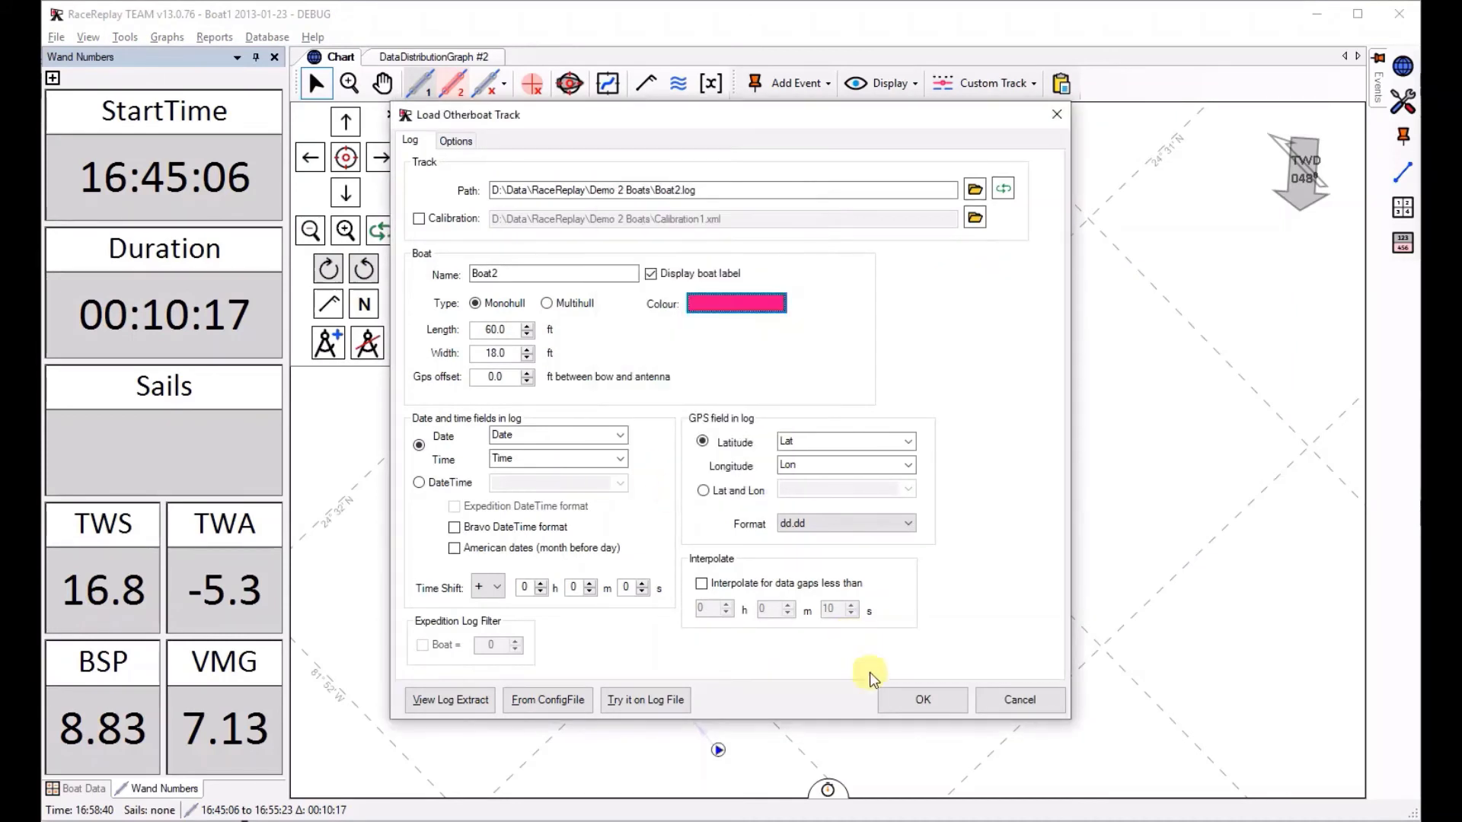
{"action": "left_click", "coordinate": [913, 698]}
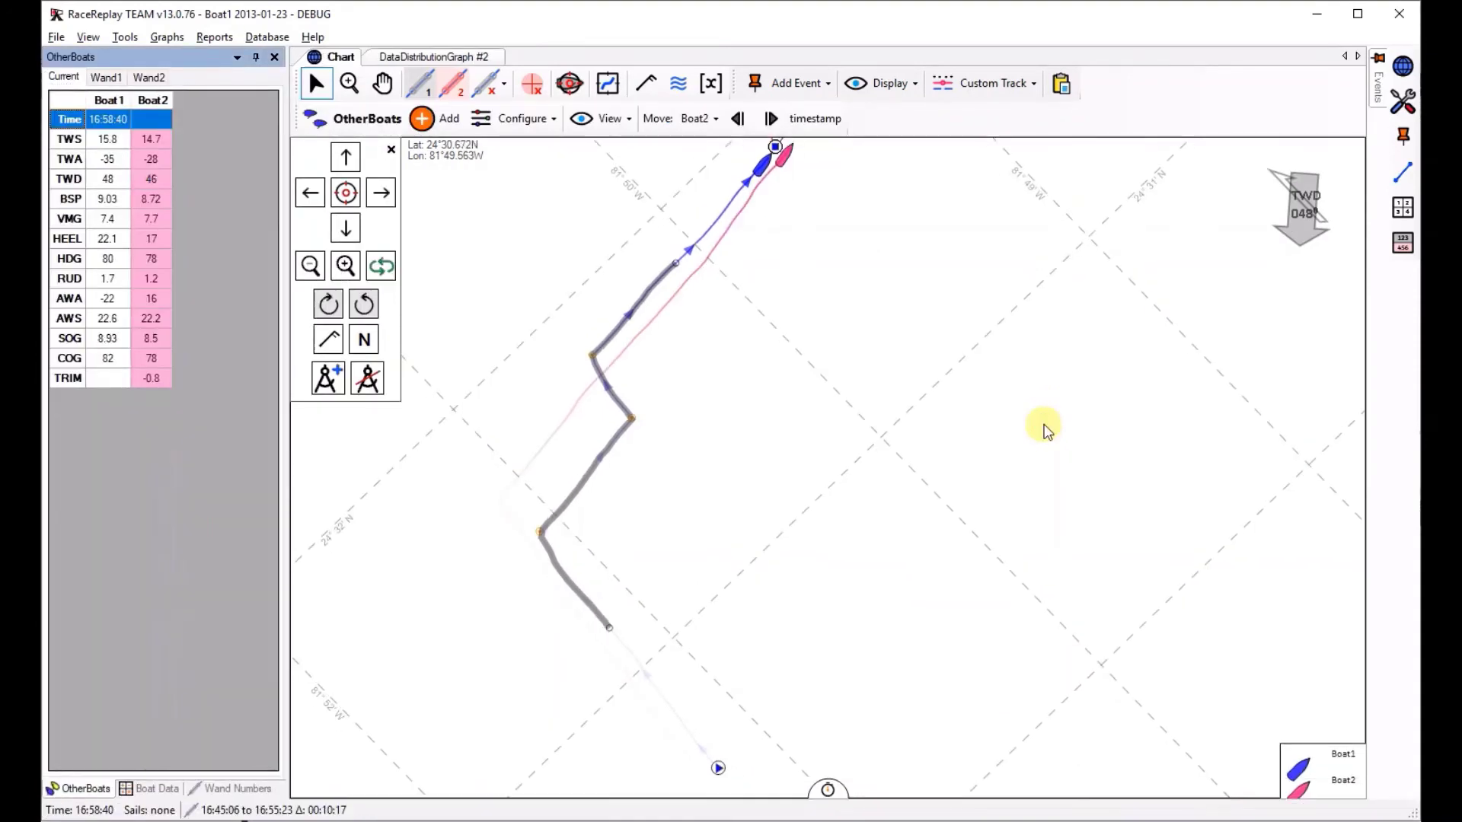
Extend both ends of the wand along the tracks so it covers 16:43:55 to 16:56:14.
{"action": "left_click", "coordinate": [696, 244]}
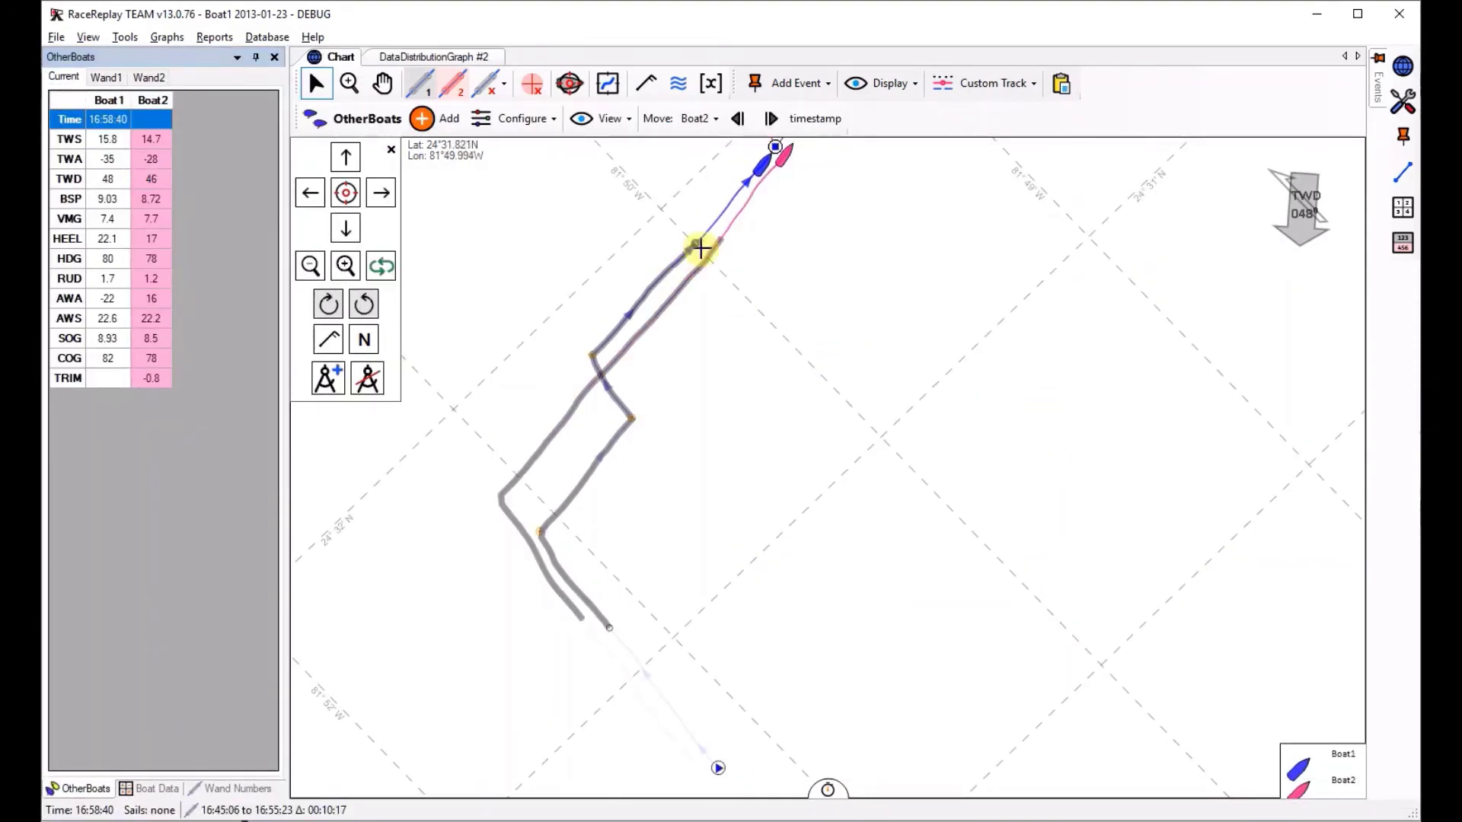
{"action": "left_click", "coordinate": [709, 240]}
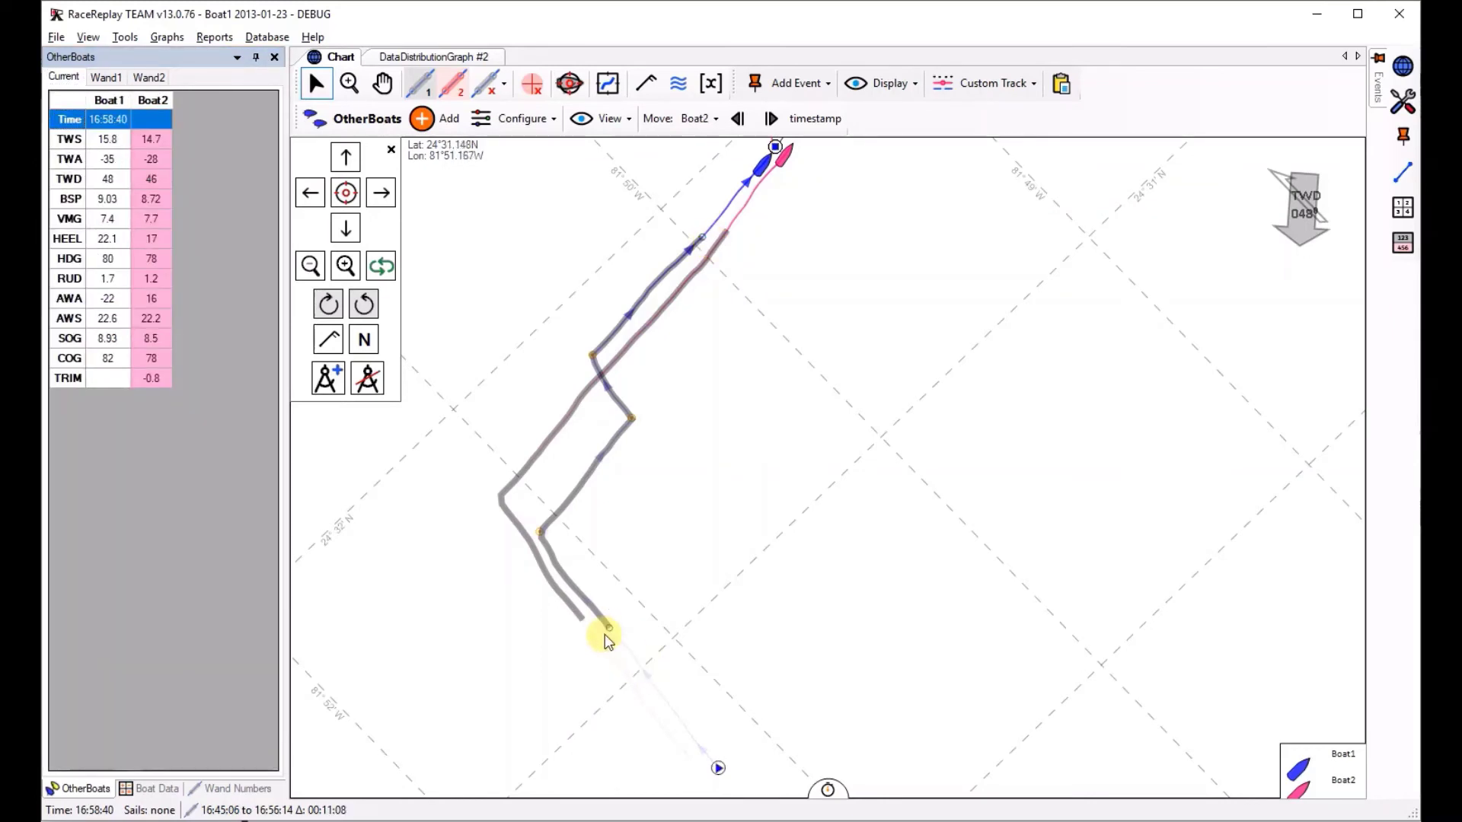
{"action": "left_click_drag", "start_coordinate": [610, 628], "coordinate": [644, 671]}
{"action": "left_click", "coordinate": [645, 527]}
Generate a multi-boat Data Distribution Graph of BSP, TWA and HEEL, split by port and starboard, for the period between the wands.
{"action": "left_click", "coordinate": [167, 37]}
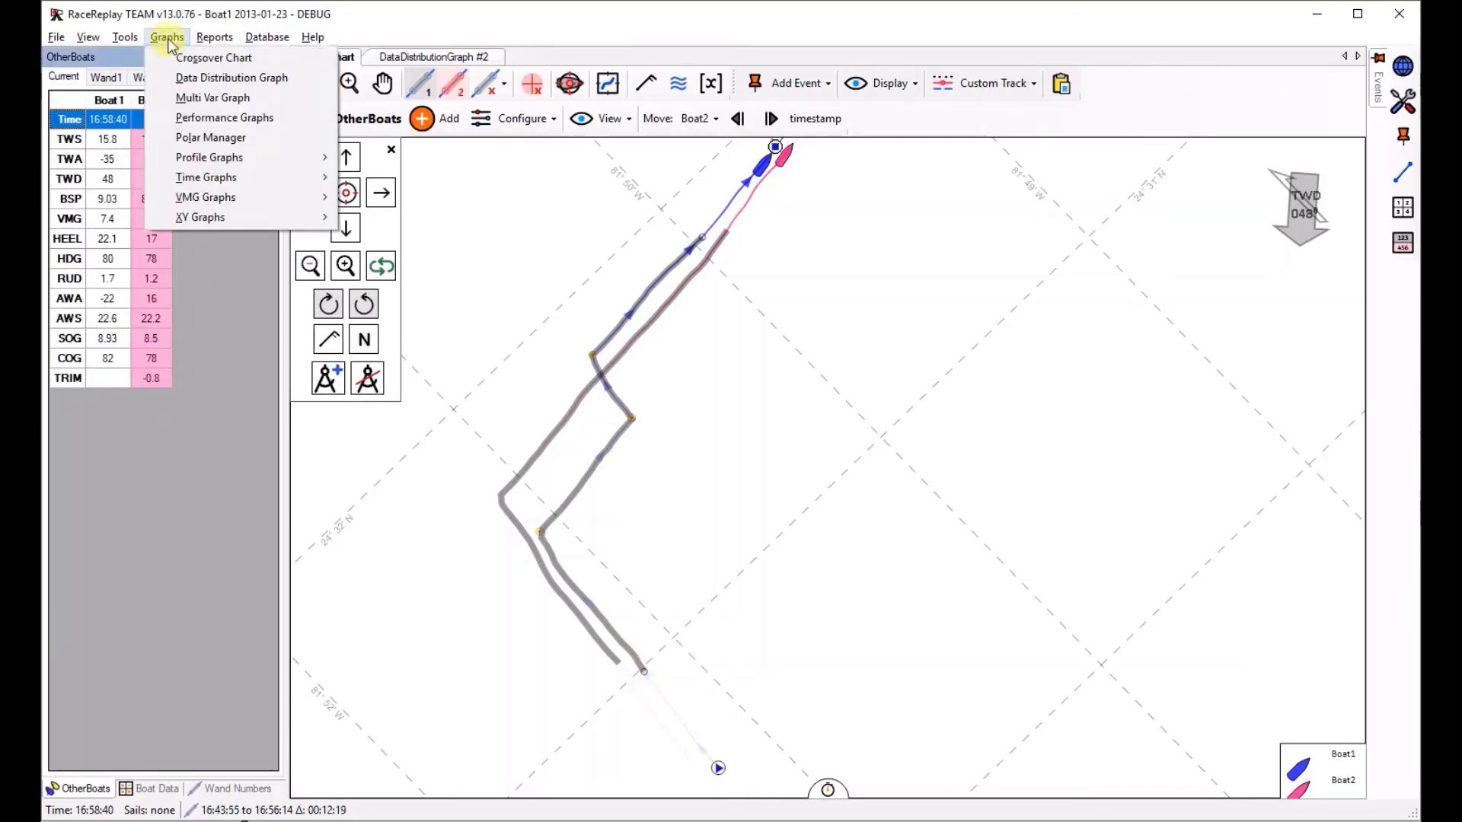
{"action": "left_click", "coordinate": [200, 82]}
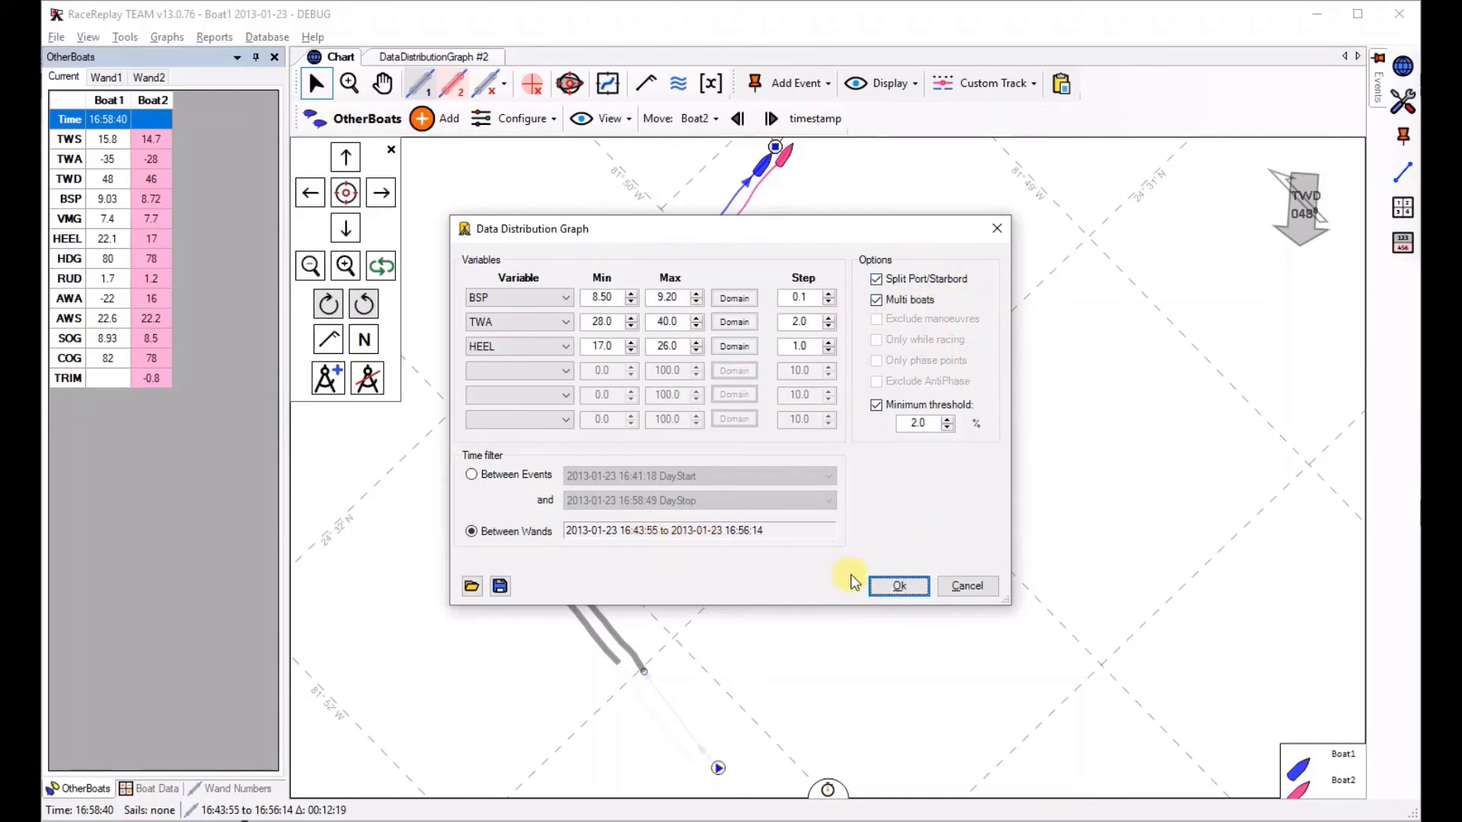
{"action": "left_click", "coordinate": [897, 587]}
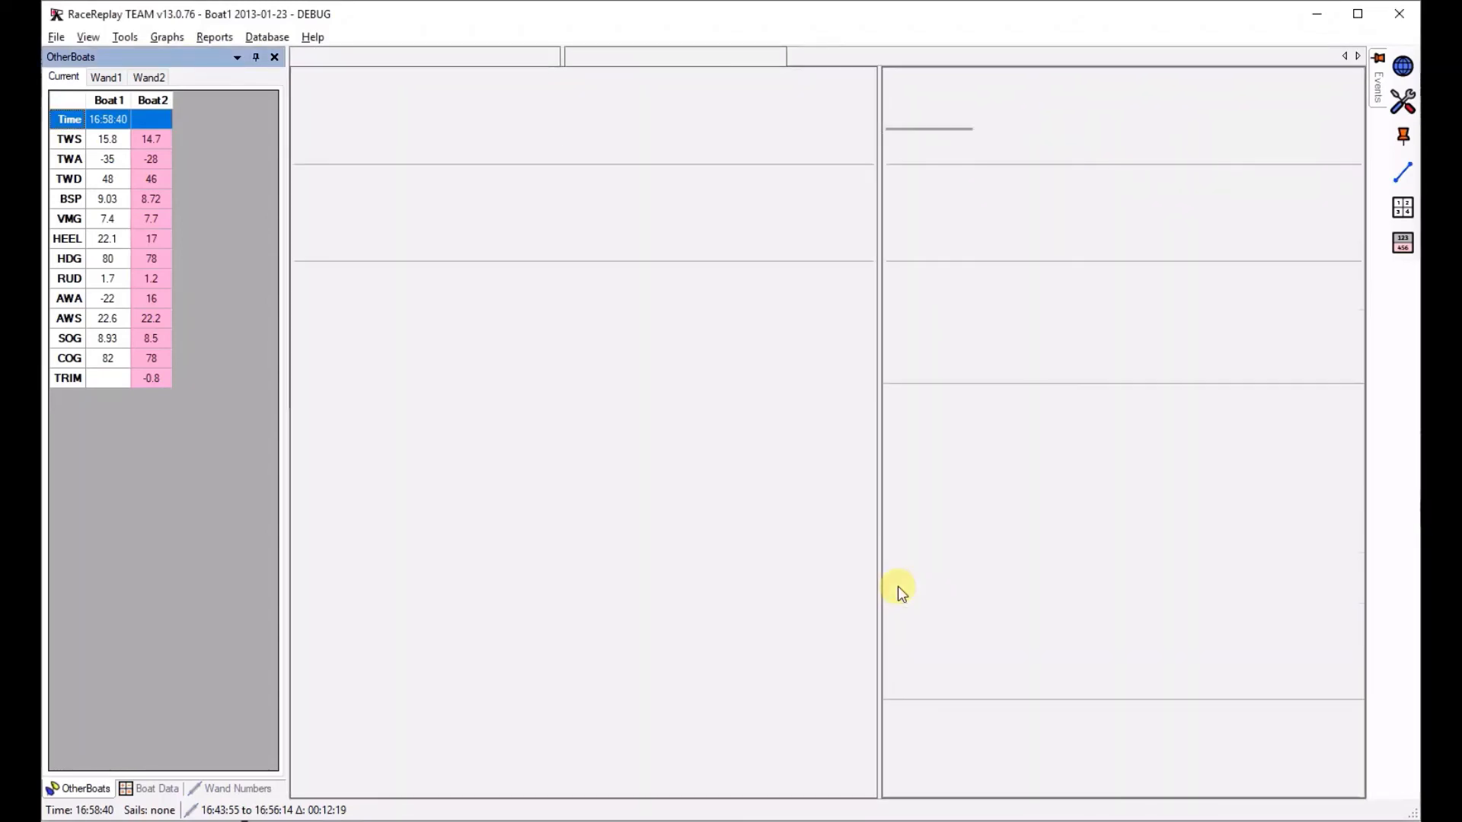